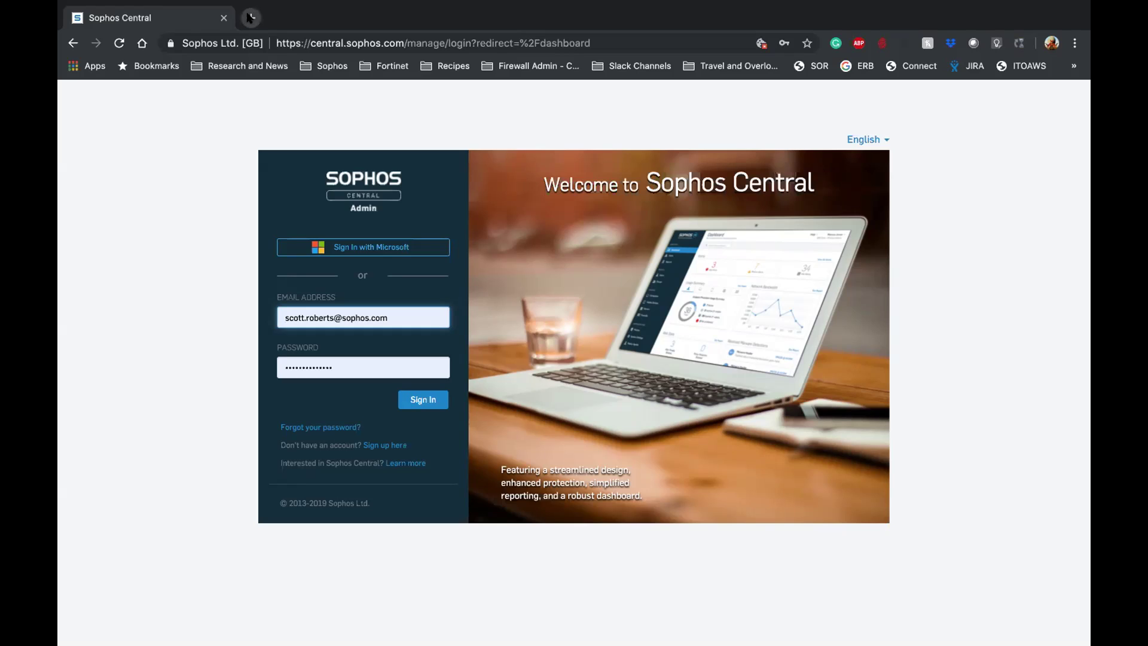
# Open the What's New - Sophos Central release notes from the LAB and Demo bookmarks in a new tab and read through the recent updates
pyautogui.click(326, 66)
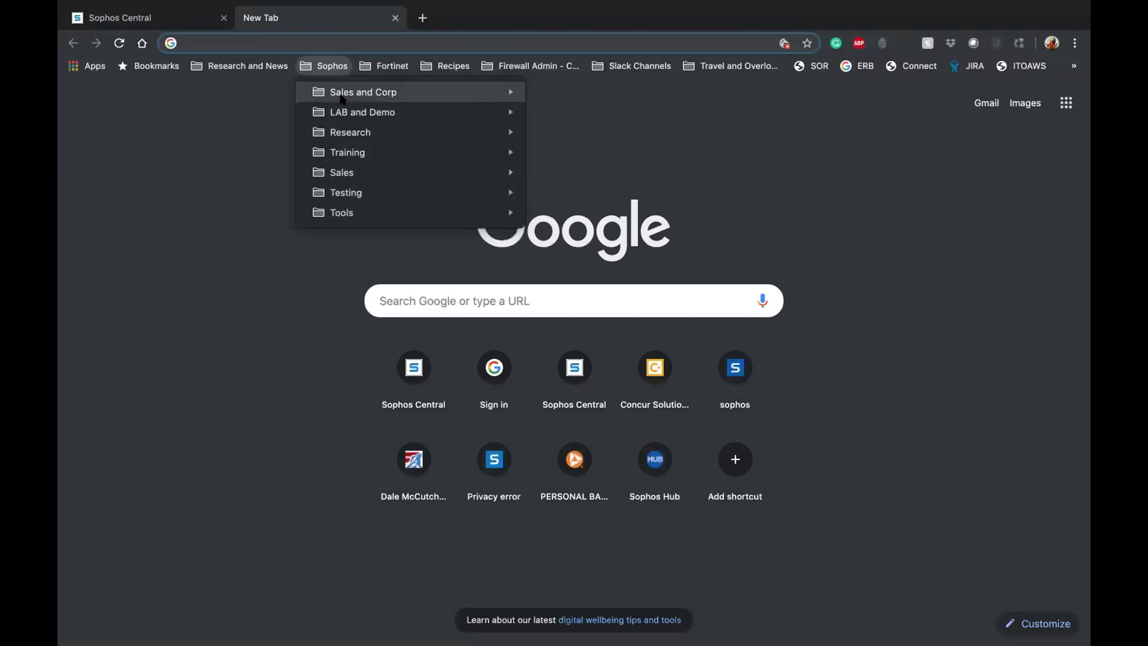
pyautogui.moveTo(500, 111)
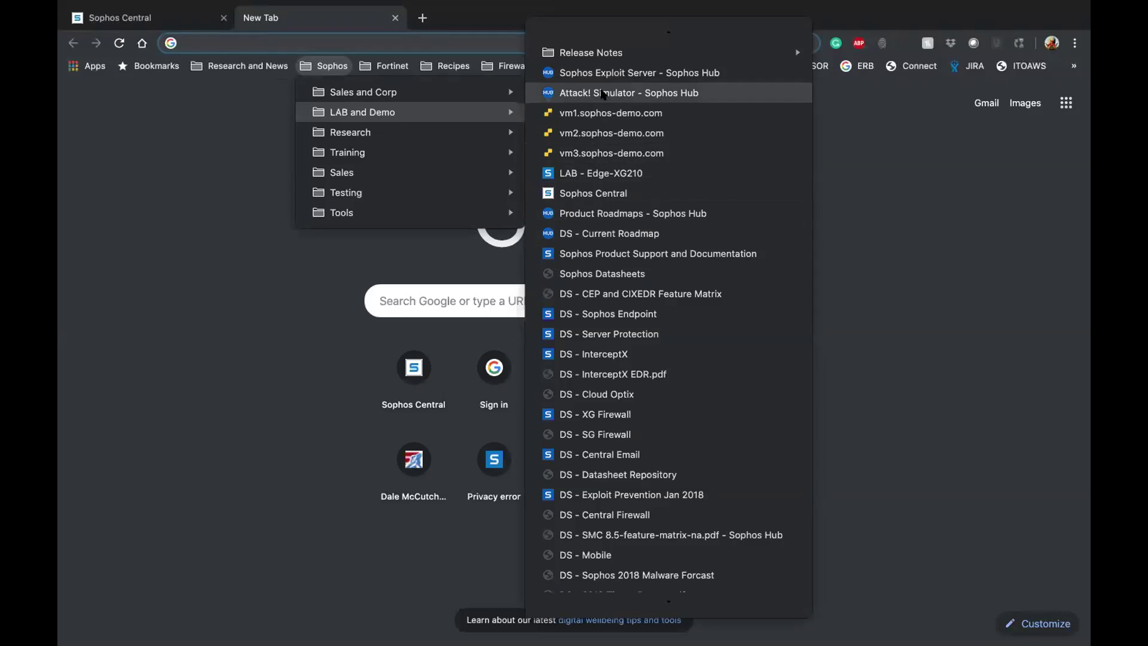
pyautogui.moveTo(748, 53)
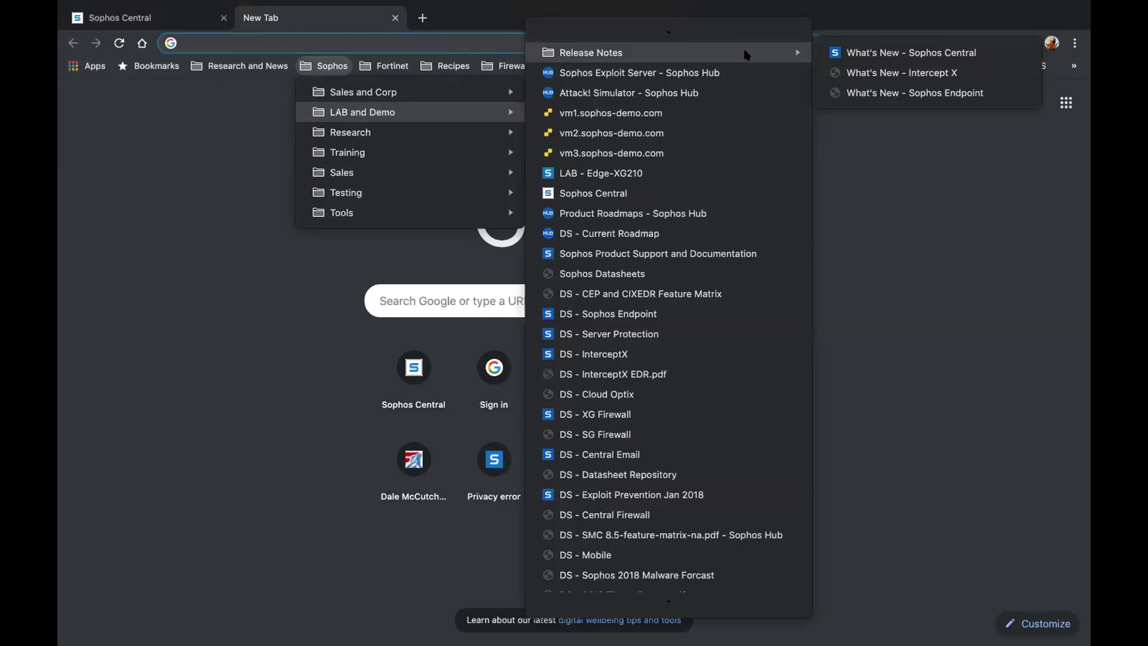
pyautogui.click(851, 52)
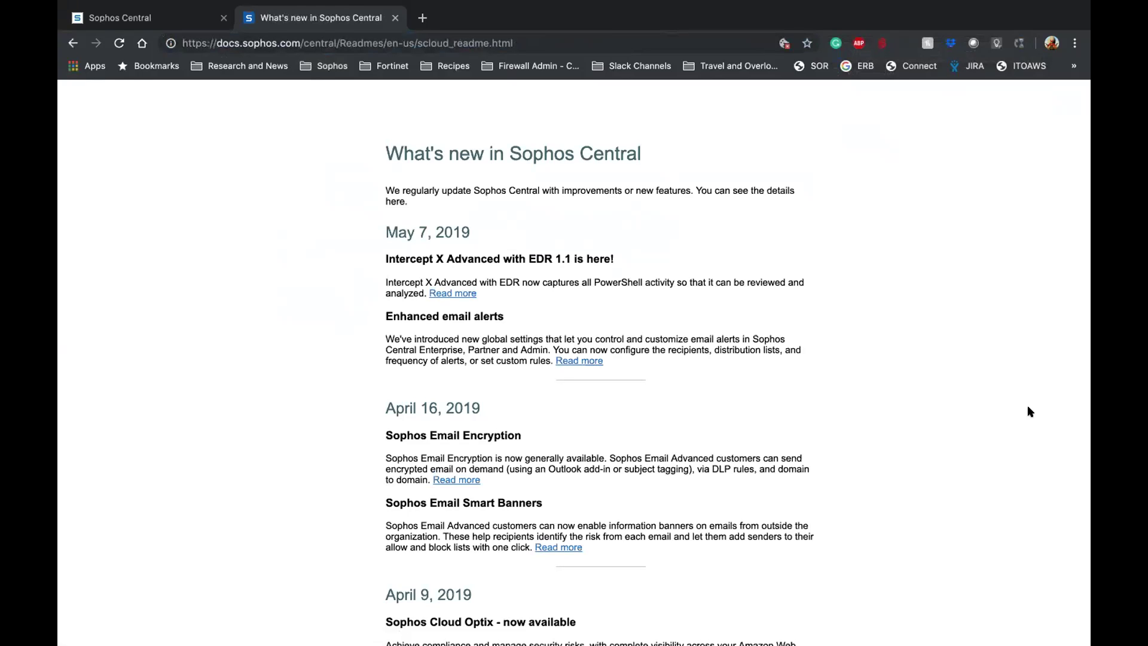
pyautogui.scroll(-3, 1007, 328)
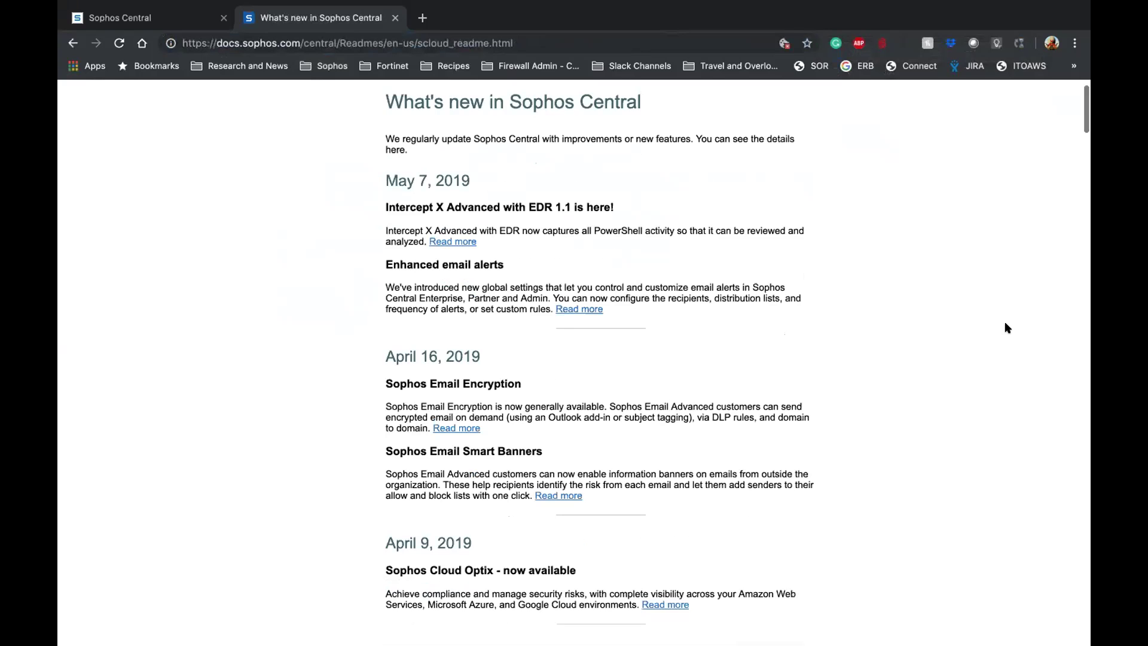
pyautogui.scroll(-3, 1007, 328)
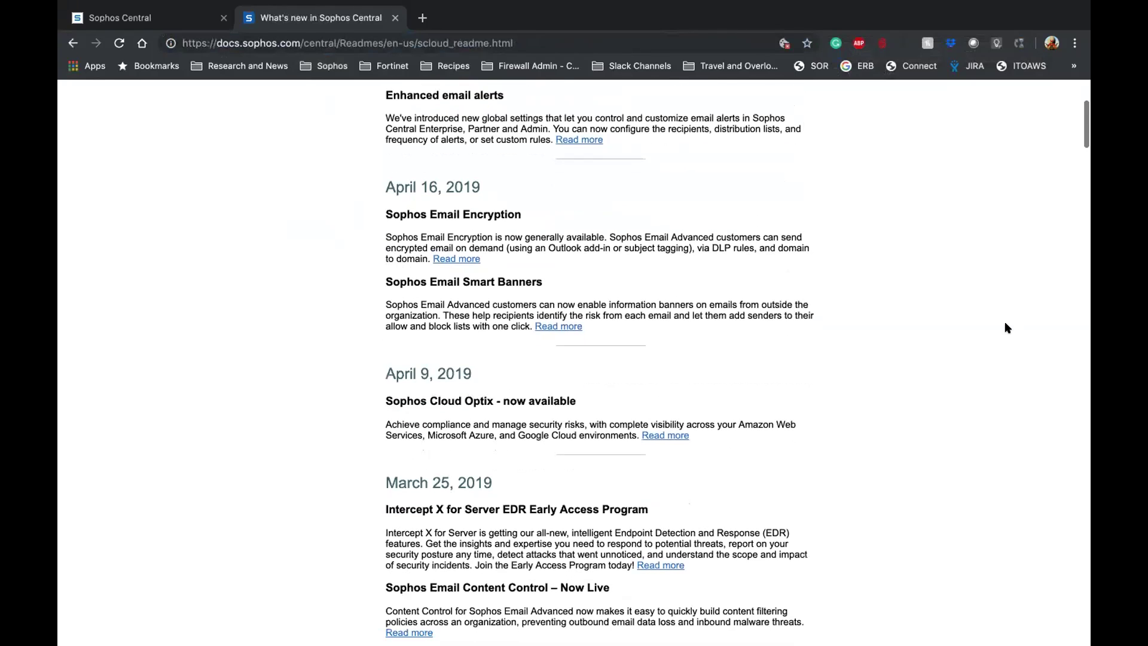
pyautogui.scroll(-4, 1007, 328)
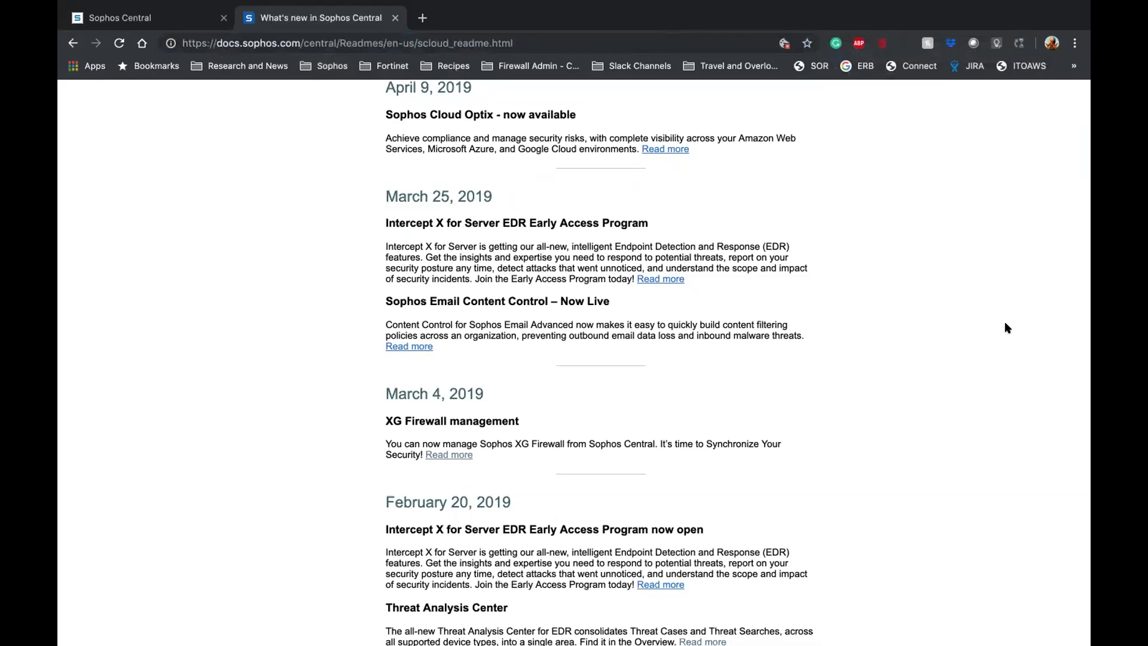
pyautogui.scroll(-2, 1007, 327)
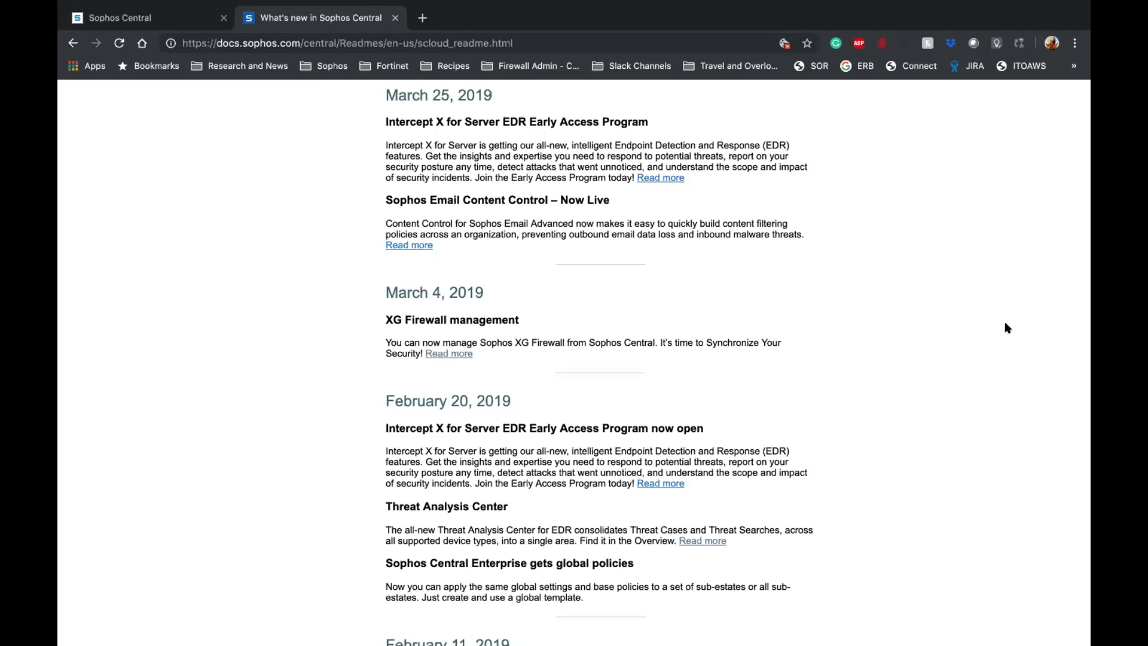
# Return to the Sophos Central login page, sign in with the prefilled credentials, and open the Mobile product
pyautogui.click(192, 21)
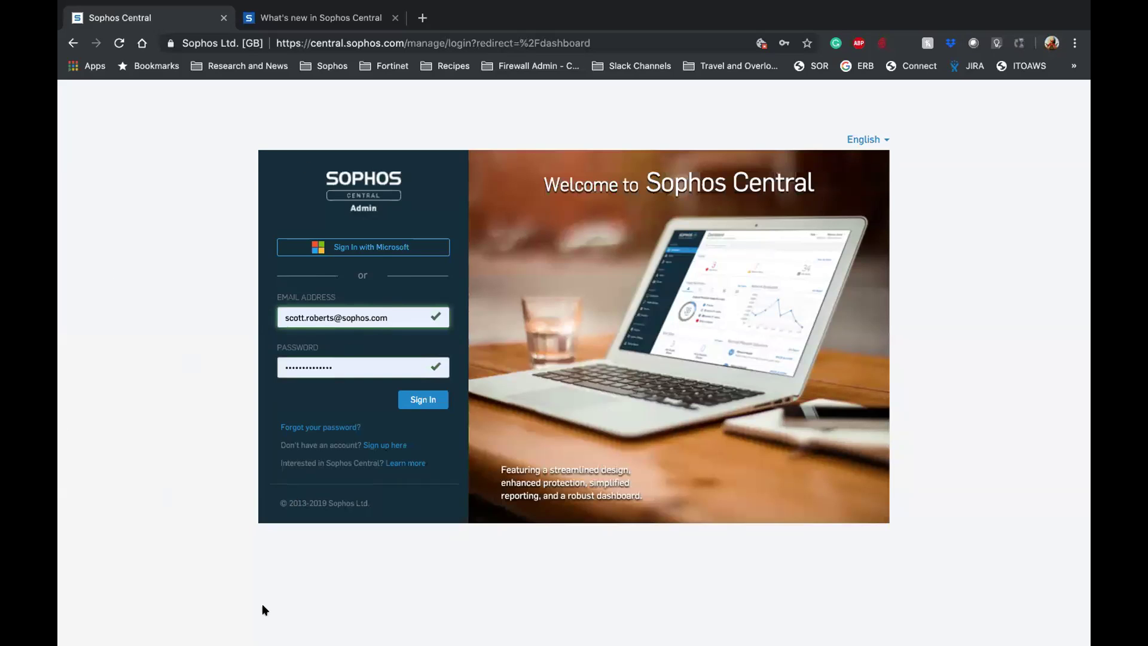
pyautogui.click(419, 399)
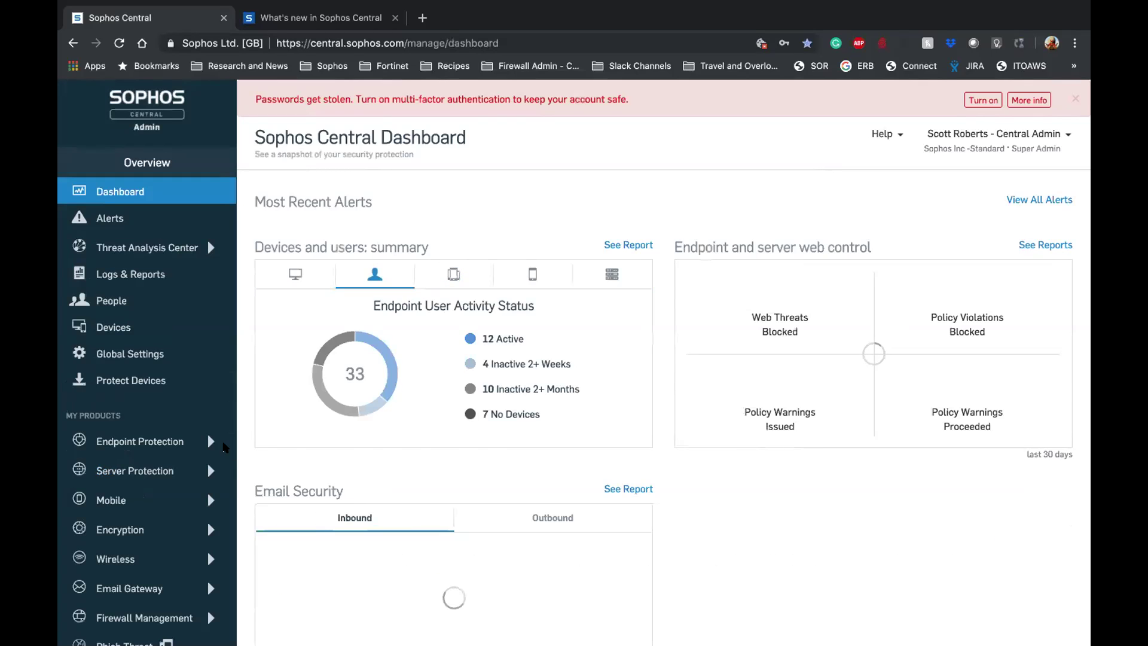
pyautogui.scroll(-2, 195, 343)
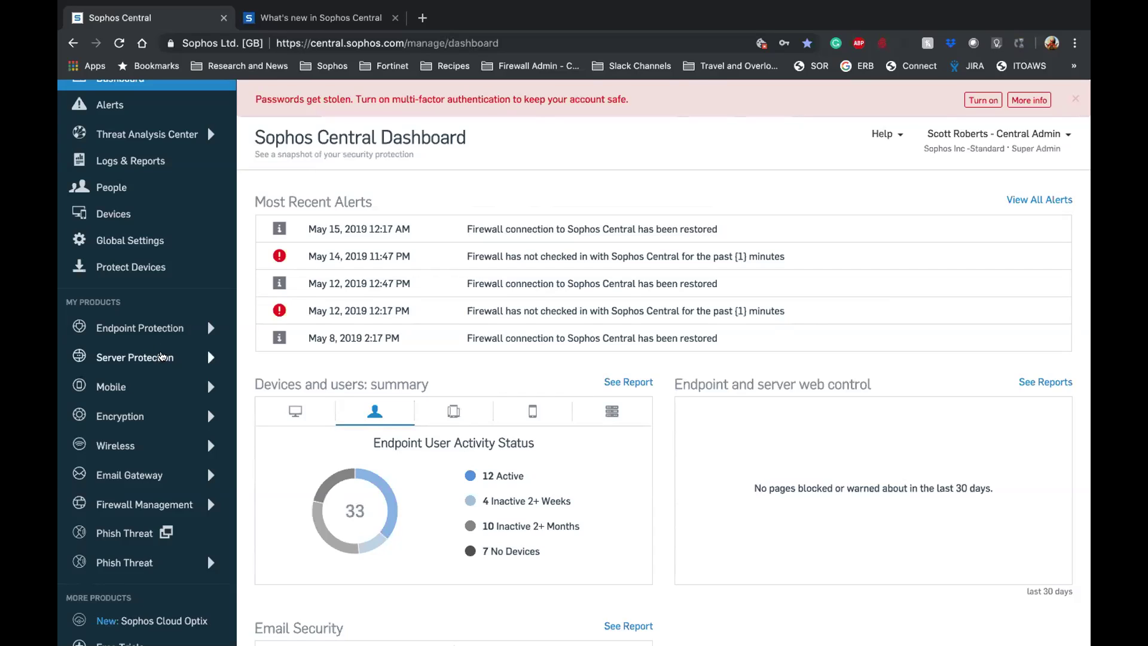
pyautogui.click(113, 387)
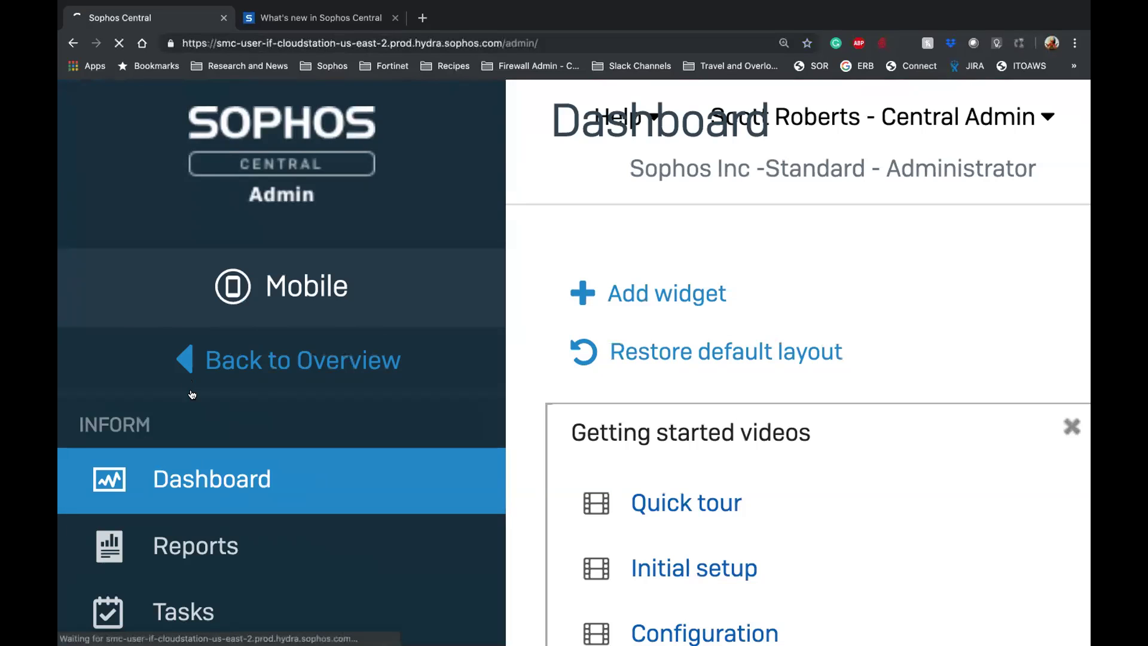
# Reduce the browser zoom of the Mobile dashboard to 100%
pyautogui.click(1074, 43)
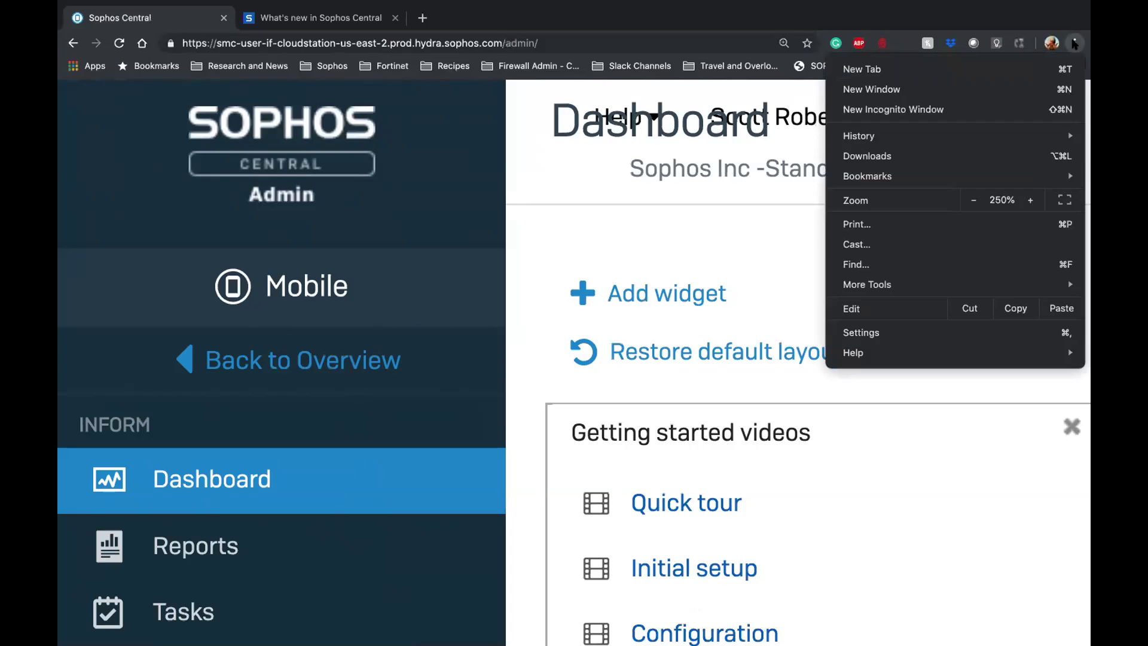
pyautogui.click(972, 200)
pyautogui.click(973, 200)
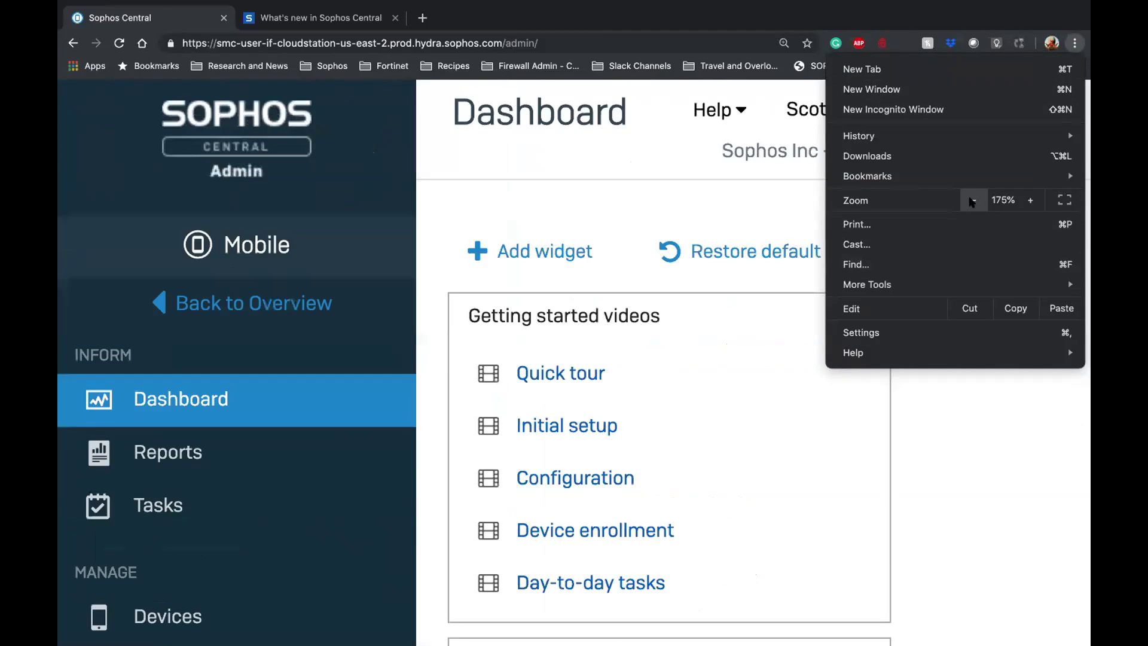
pyautogui.click(972, 200)
pyautogui.click(972, 200)
pyautogui.click(972, 200)
pyautogui.click(972, 200)
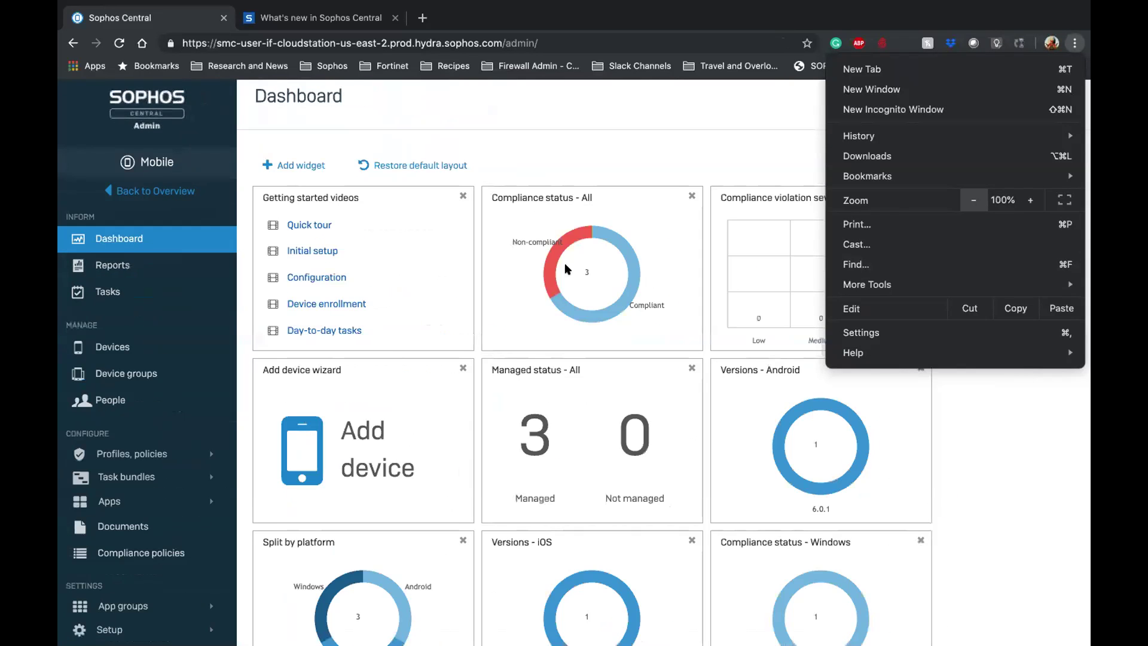
# Expand Profiles, policies in the Mobile configuration to view the supported platforms
pyautogui.click(148, 458)
pyautogui.click(149, 459)
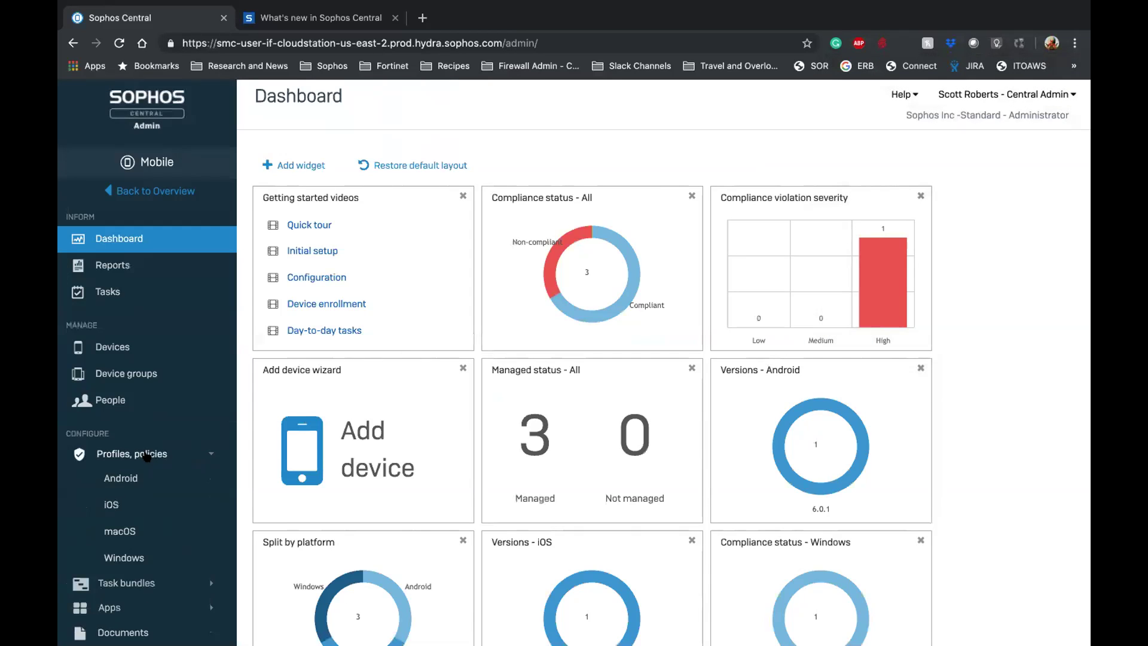
pyautogui.scroll(-2, 155, 487)
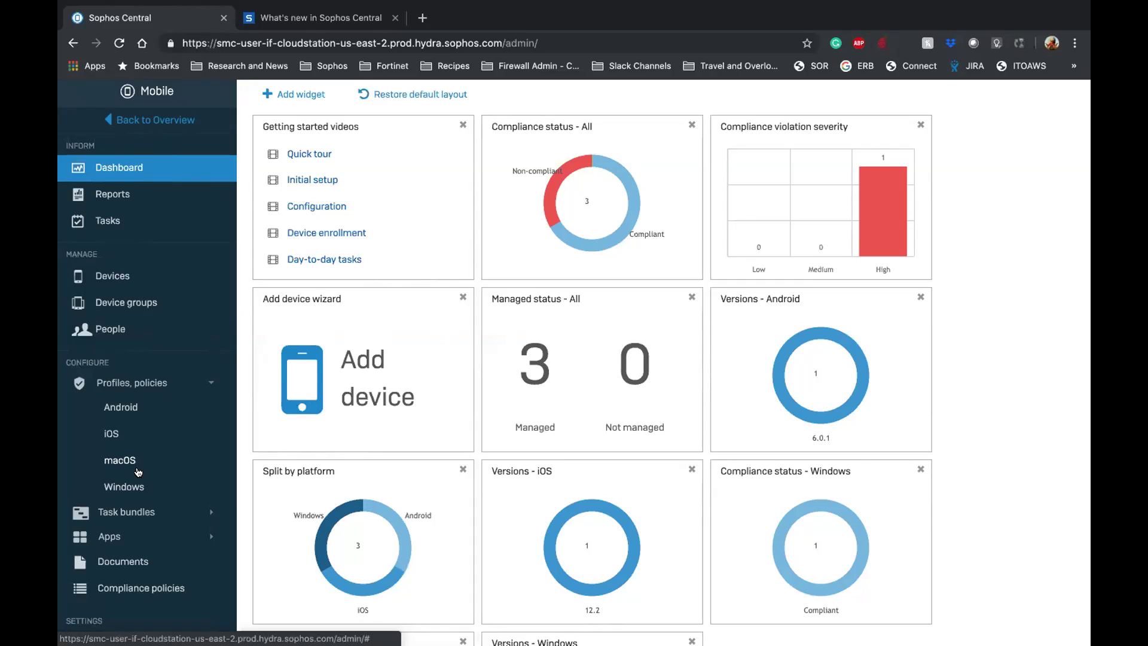
# Go back to the Overview and open the Encryption dashboard to view the device encryption status
pyautogui.click(141, 118)
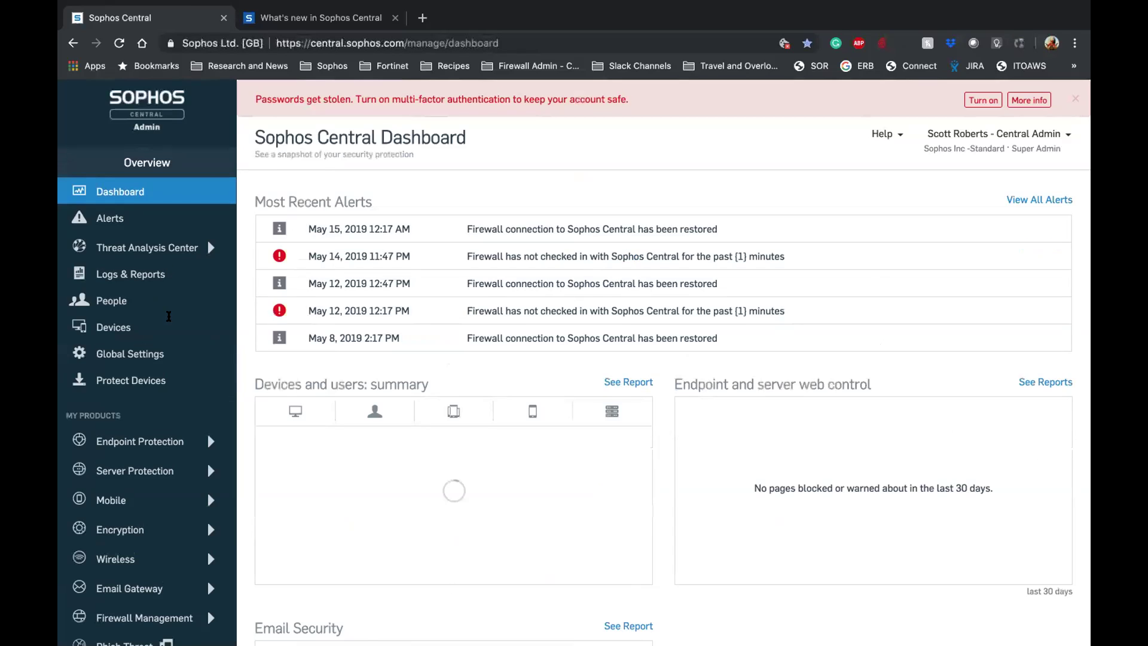
pyautogui.scroll(-1, 207, 355)
pyautogui.scroll(-1, 208, 355)
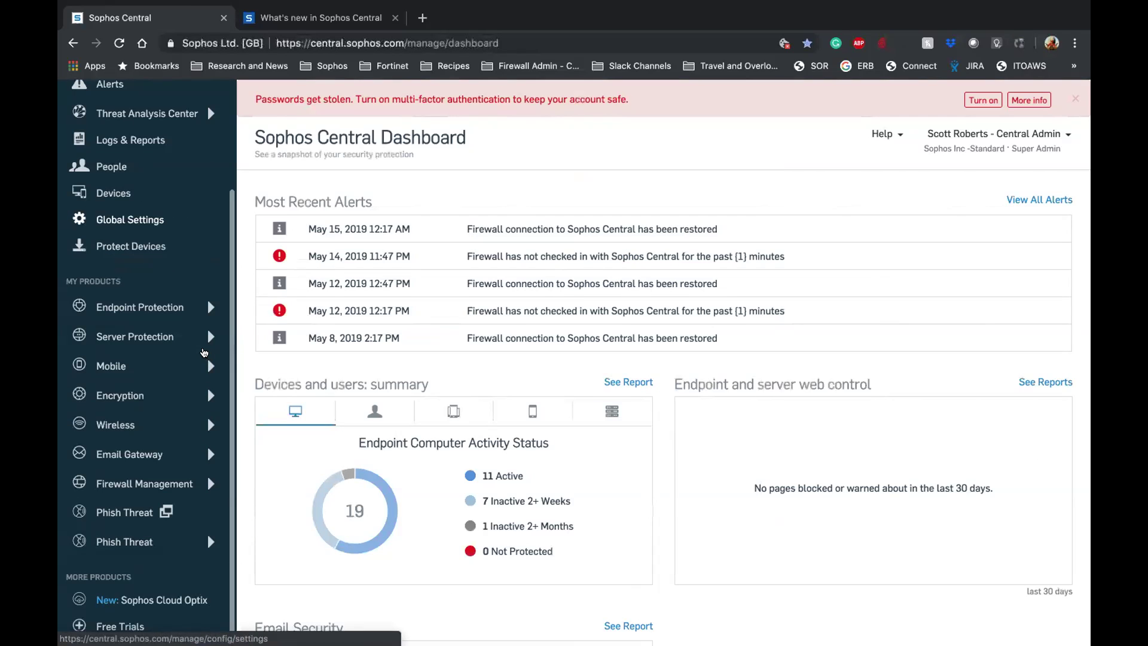
pyautogui.click(112, 401)
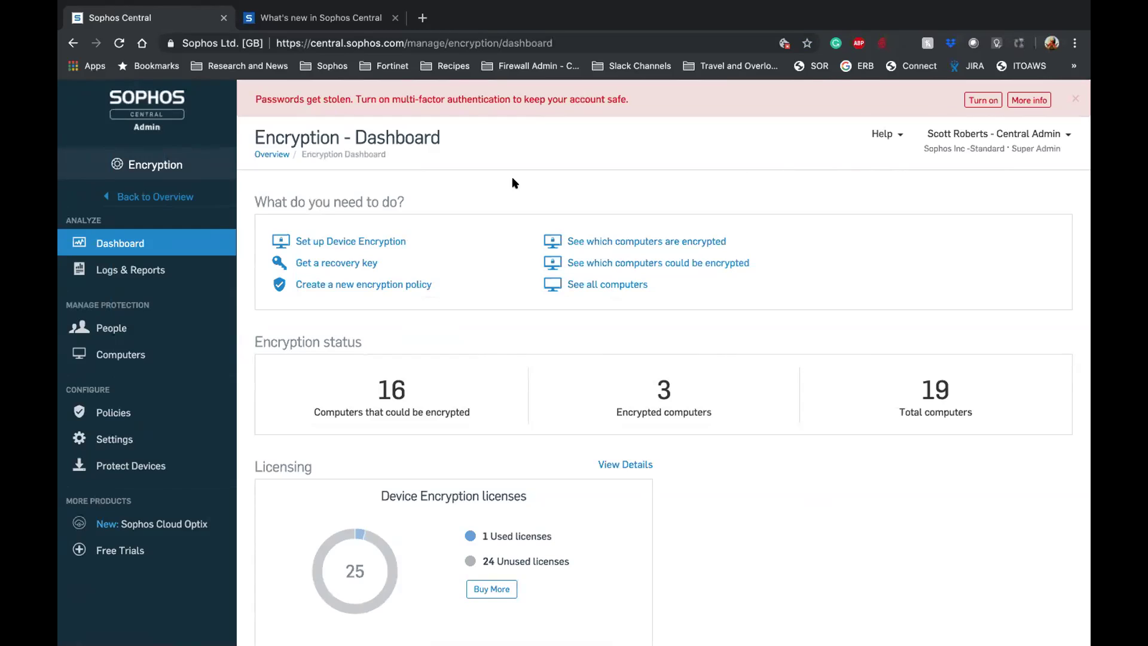
# Return to the Overview and open the February 21, 2019 4:30 PM CryptoGuard case among the Threat Analysis Center's detected threat cases
pyautogui.click(181, 198)
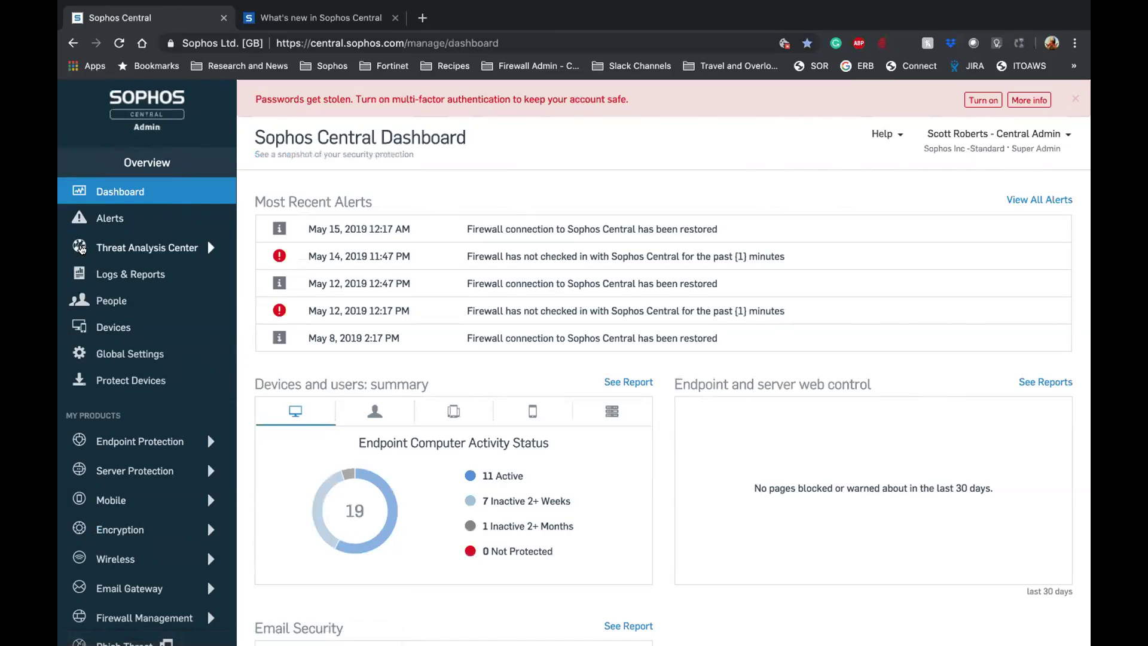
pyautogui.click(153, 250)
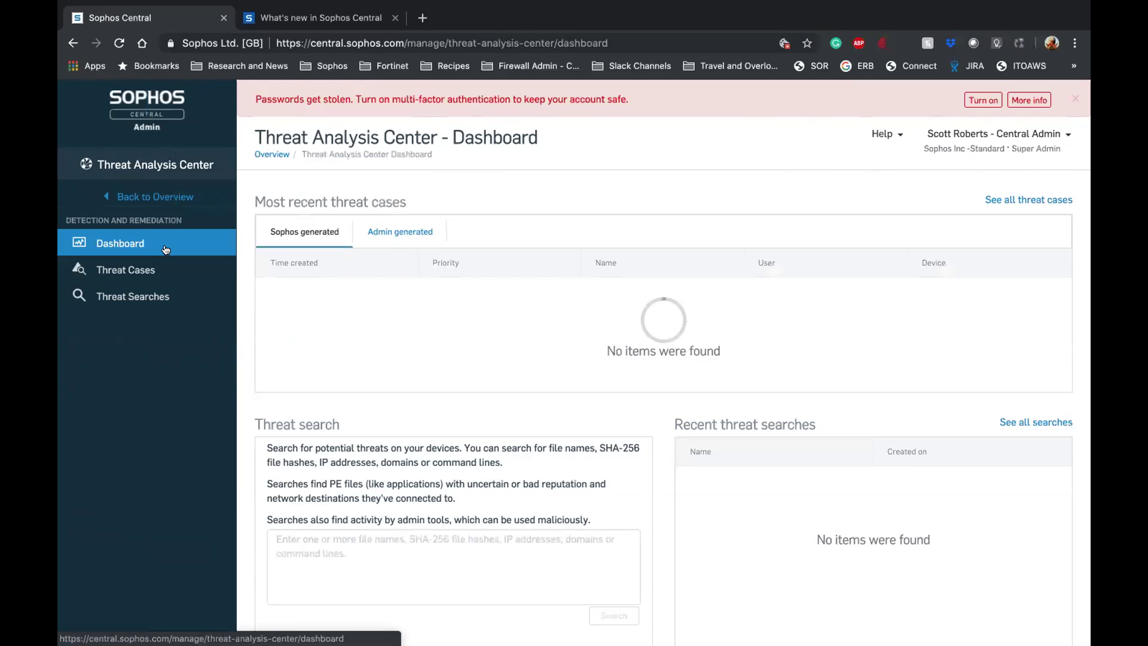
pyautogui.click(137, 269)
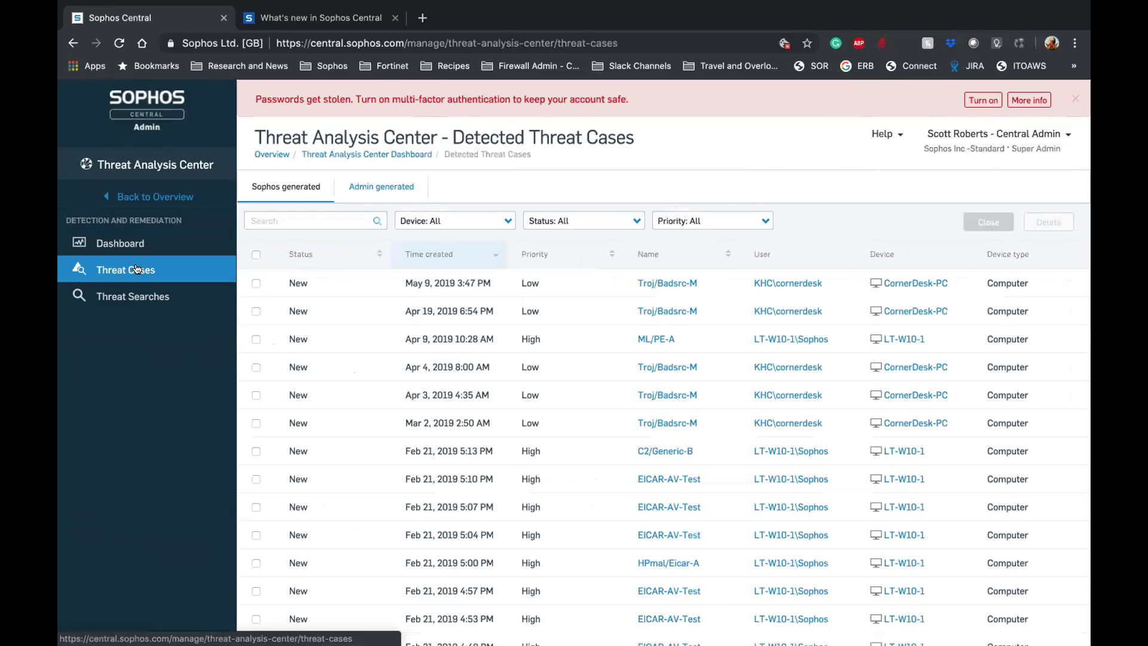
pyautogui.scroll(-1, 701, 382)
pyautogui.scroll(-3, 701, 383)
pyautogui.click(659, 520)
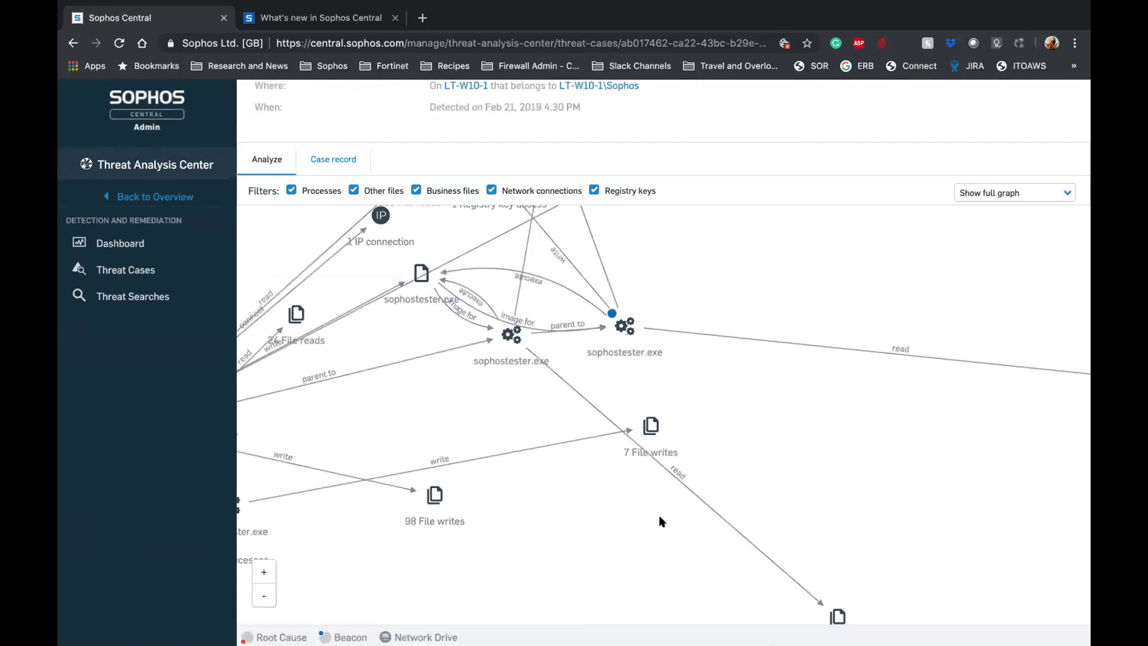
# Examine the threat case's full graph, switch it to Show direct path, and review the case summary and suggested next steps
pyautogui.scroll(-2, 660, 518)
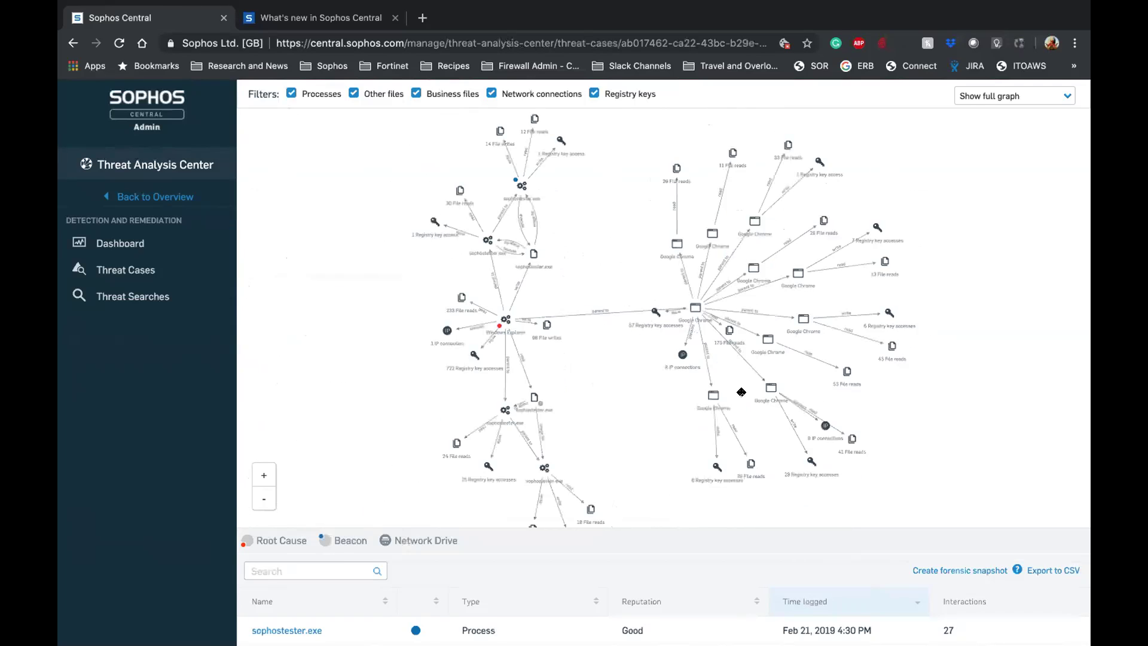
pyautogui.scroll(1, 740, 391)
pyautogui.scroll(1, 741, 391)
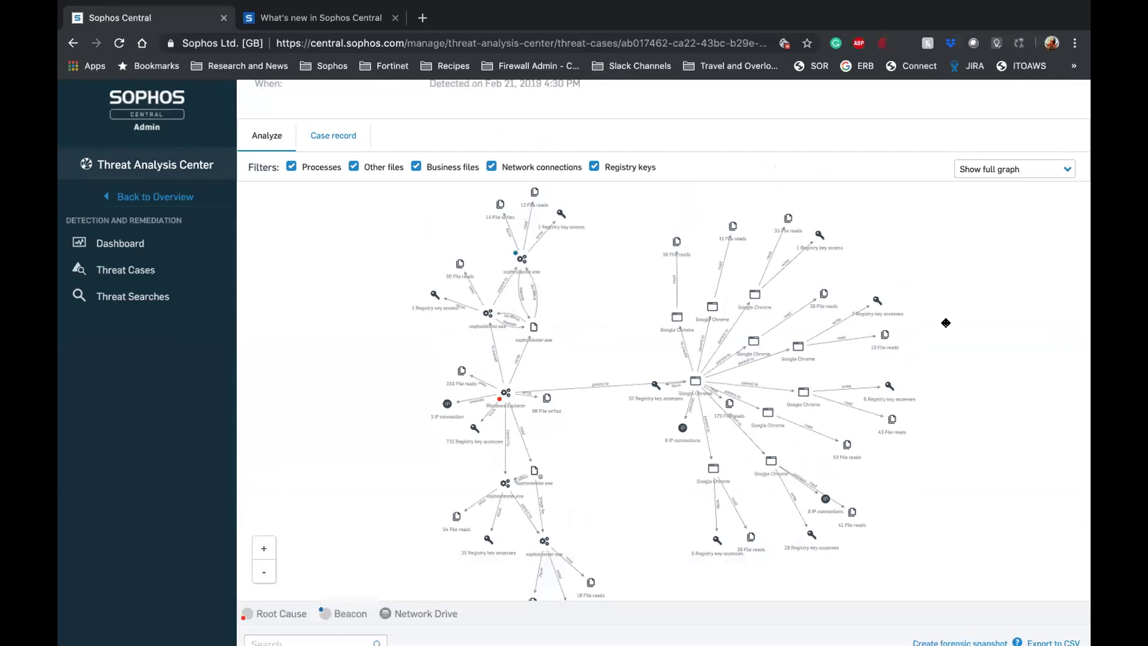
pyautogui.click(1045, 166)
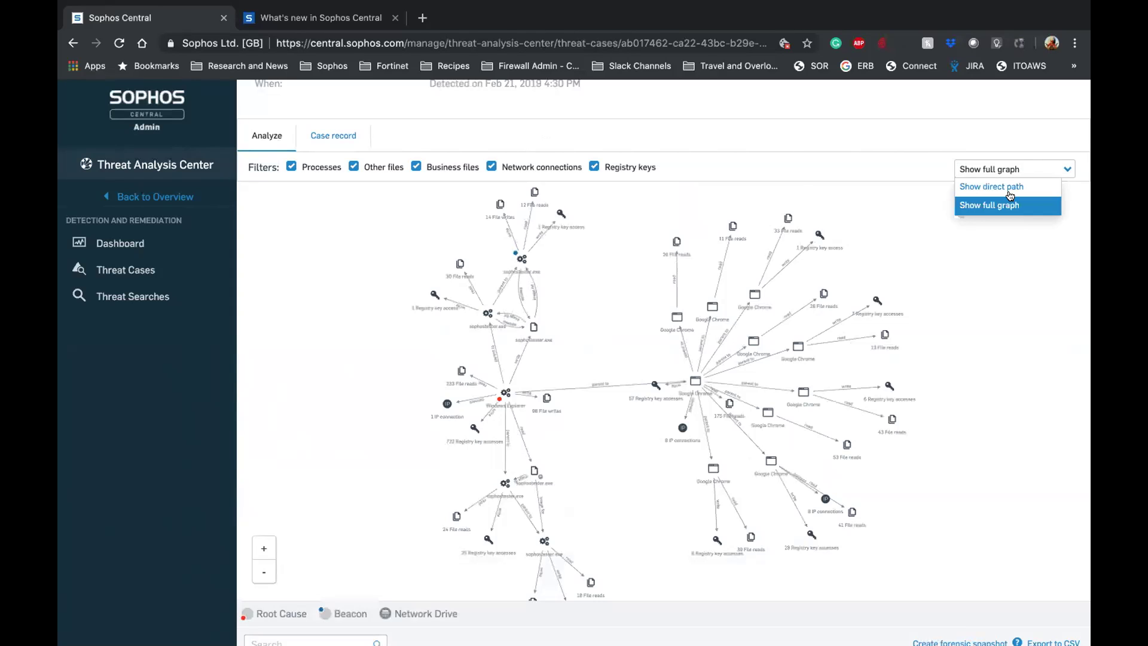
pyautogui.click(1010, 185)
pyautogui.scroll(5, 966, 327)
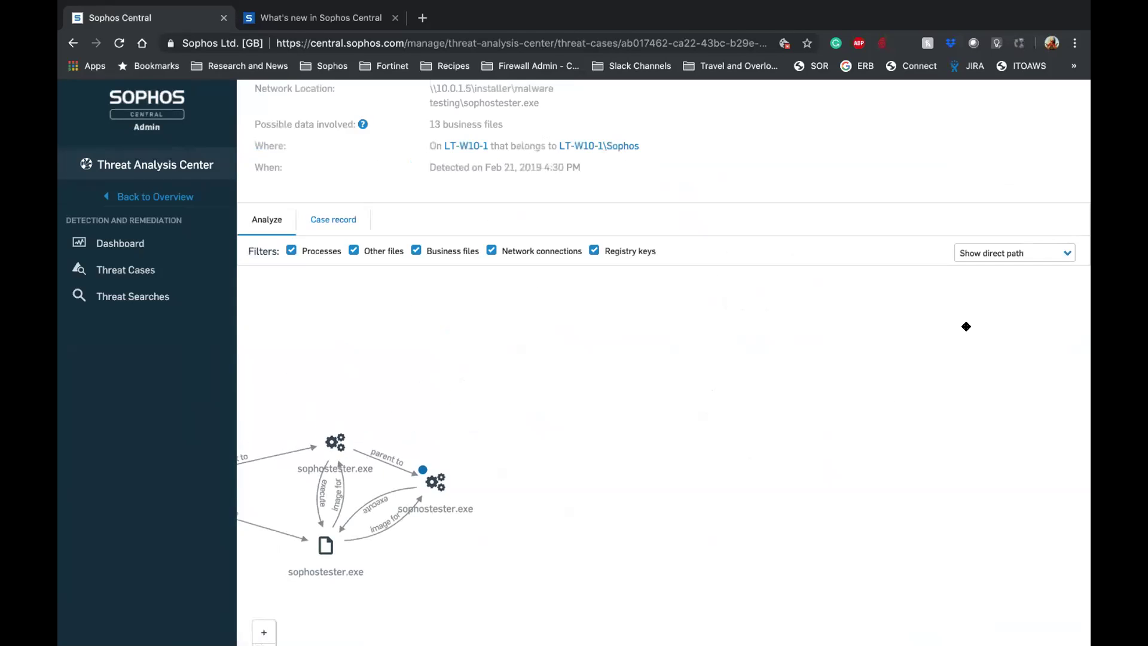
pyautogui.scroll(1, 966, 326)
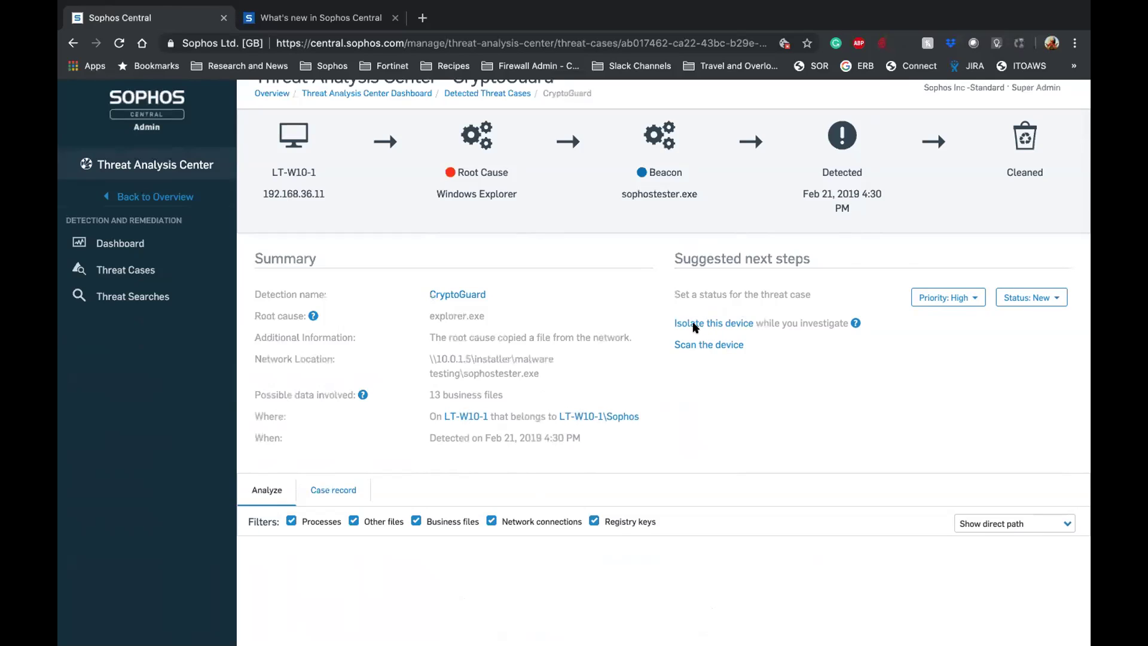
# Return to the Overview, look through the Endpoint Protection policies, and open Base Policy - Threat Protection
pyautogui.click(125, 198)
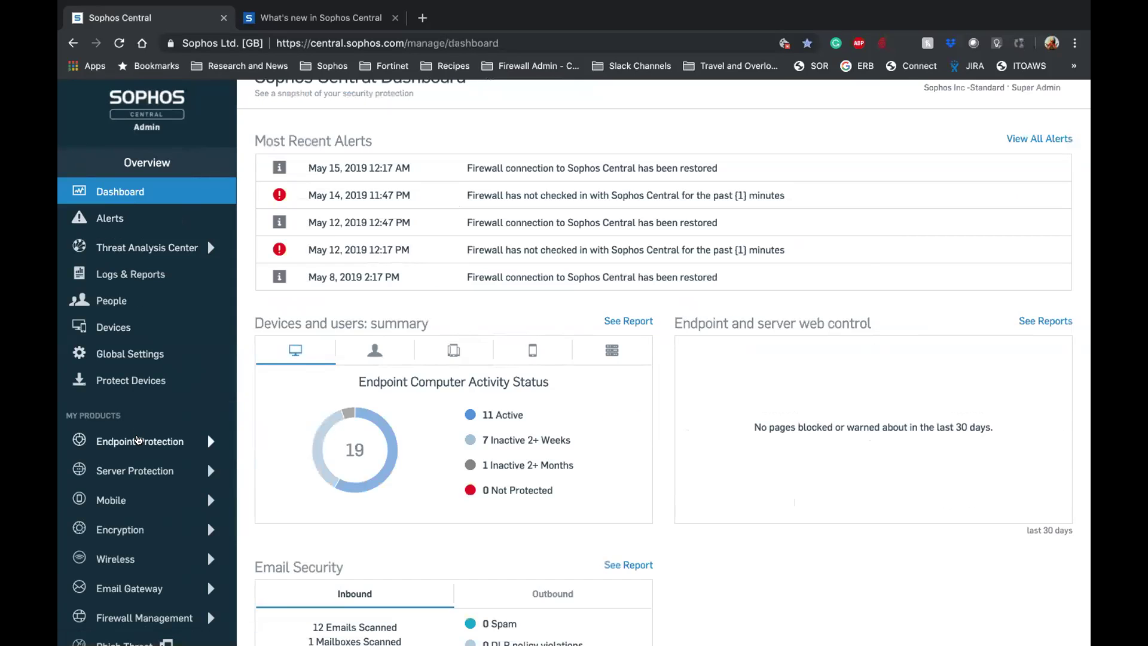
pyautogui.click(138, 441)
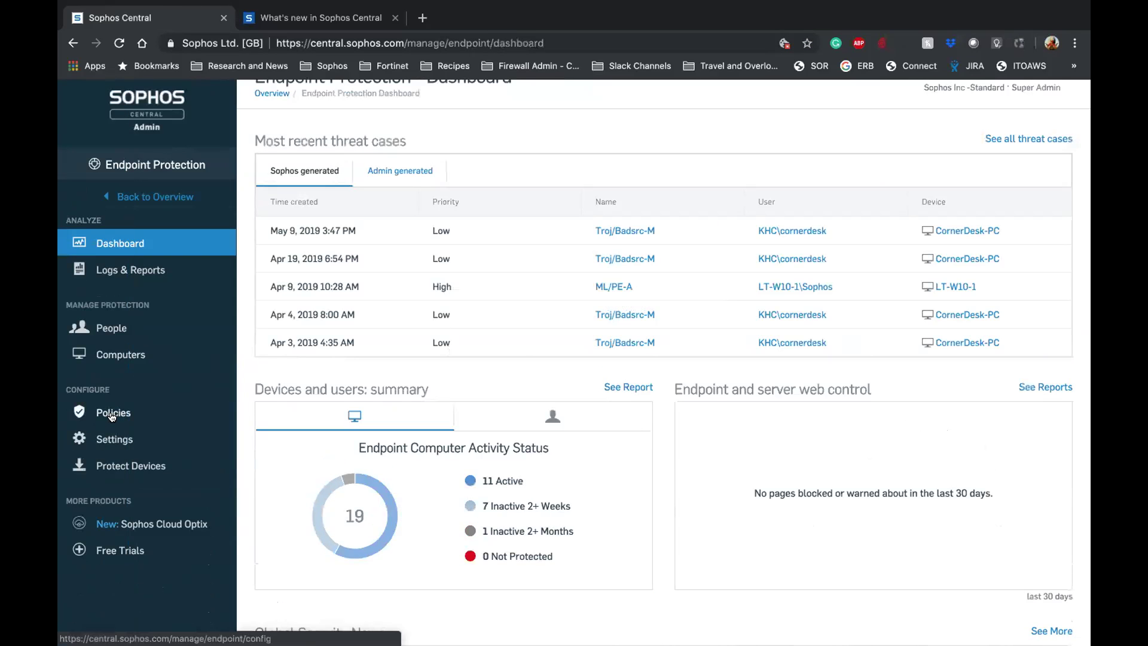
pyautogui.click(111, 417)
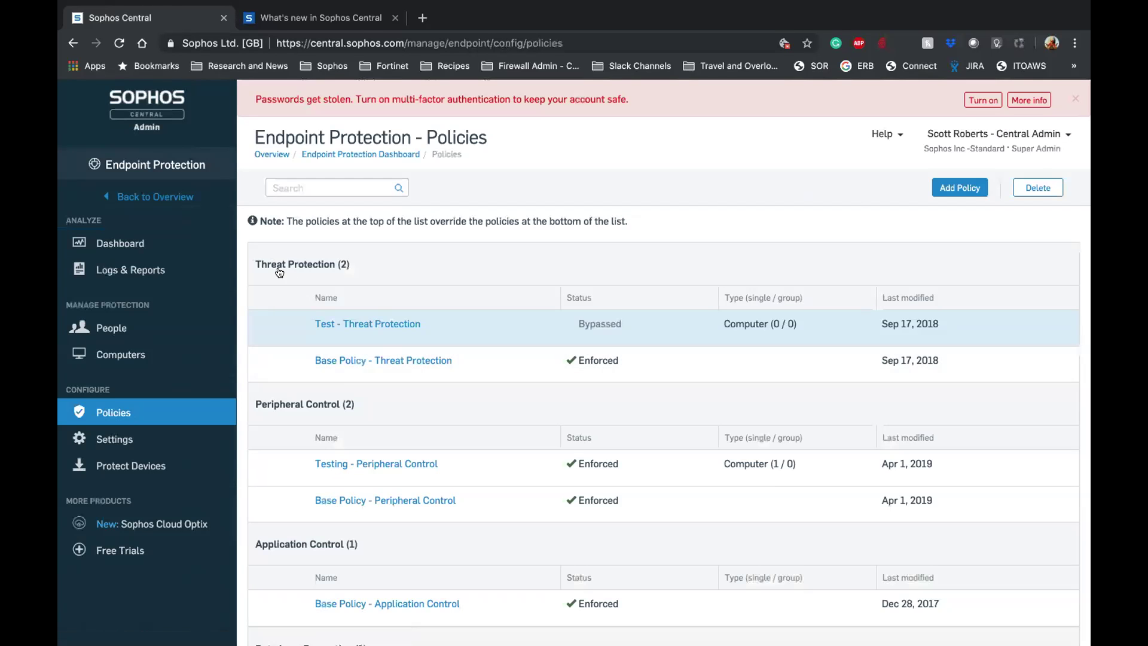
pyautogui.scroll(-5, 301, 425)
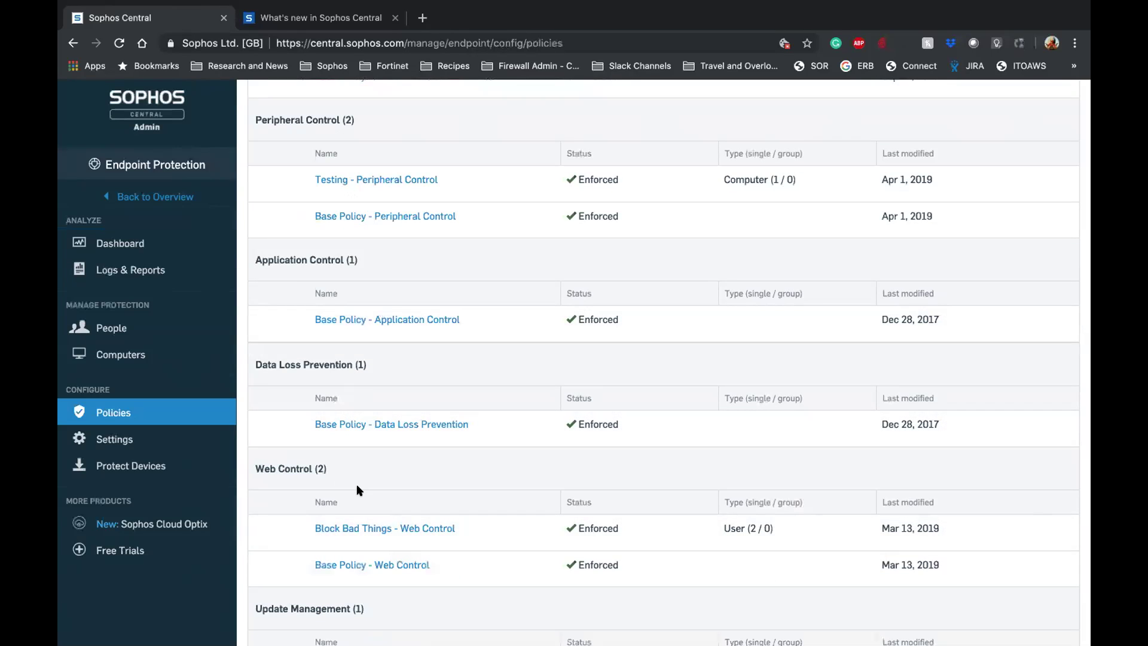
pyautogui.scroll(5, 357, 485)
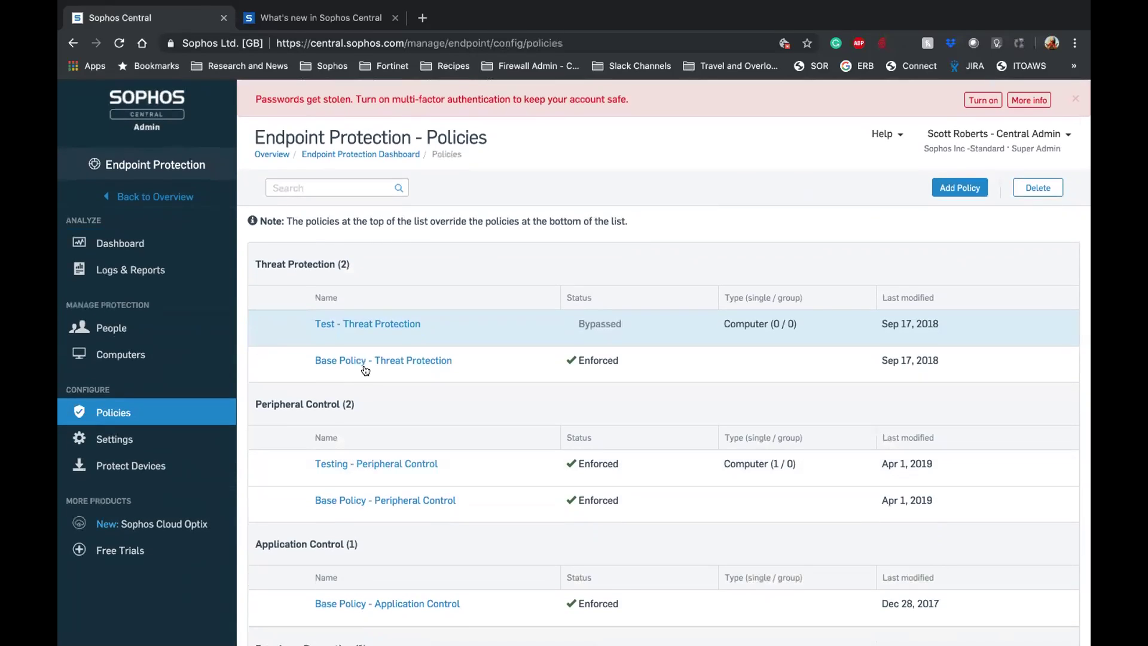
pyautogui.click(385, 361)
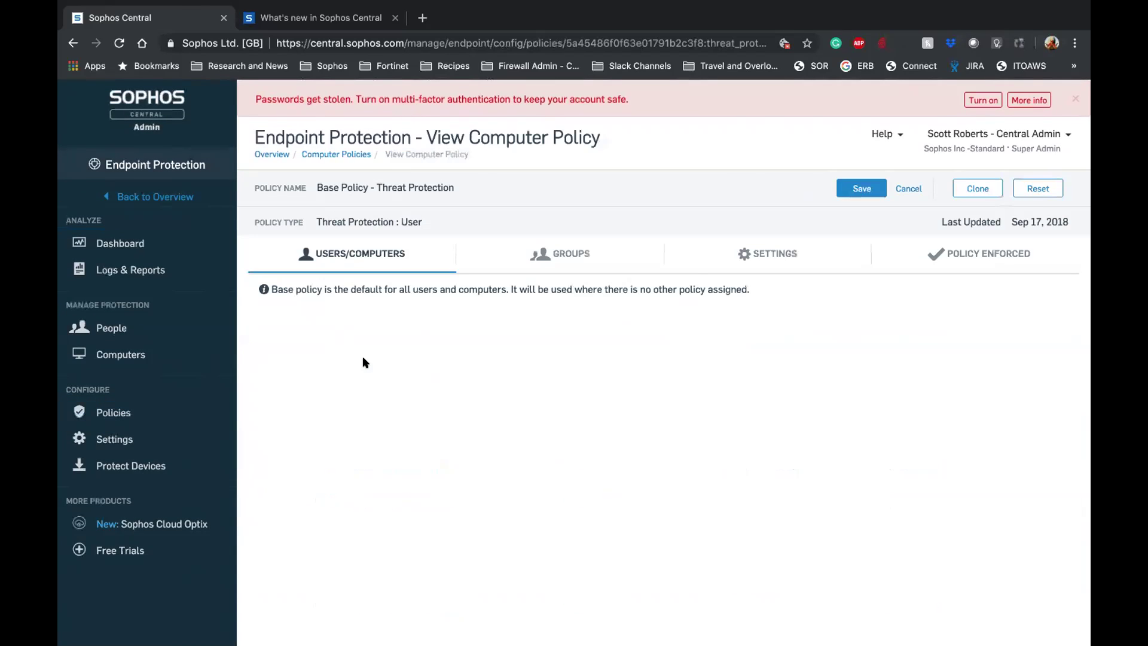
# Review the settings of the Base Policy - Threat Protection, from Deep Learning and Active Adversary Mitigations through Scheduled Scanning and Exclusions
pyautogui.click(769, 254)
pyautogui.scroll(-7, 517, 400)
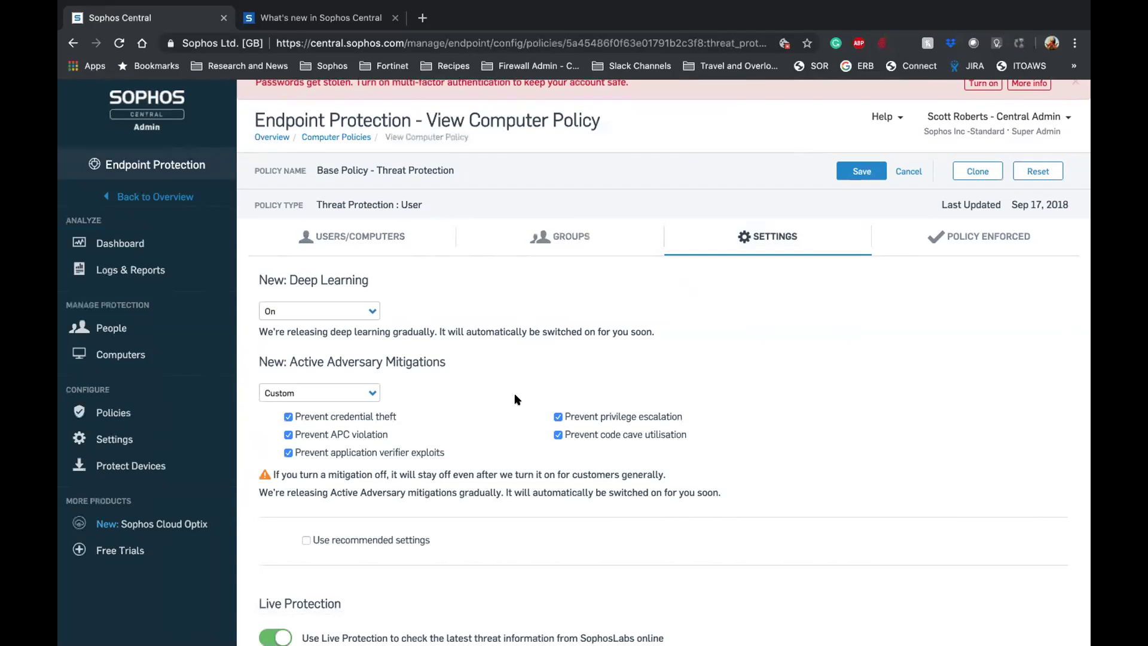
pyautogui.scroll(-18, 517, 400)
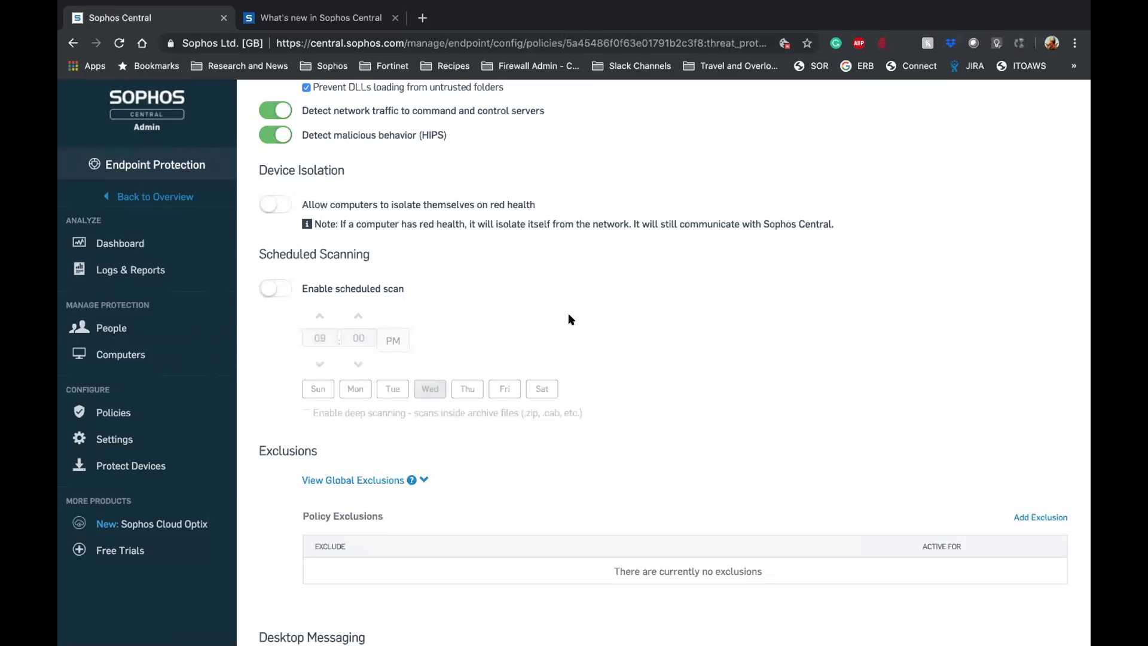
pyautogui.scroll(10, 570, 320)
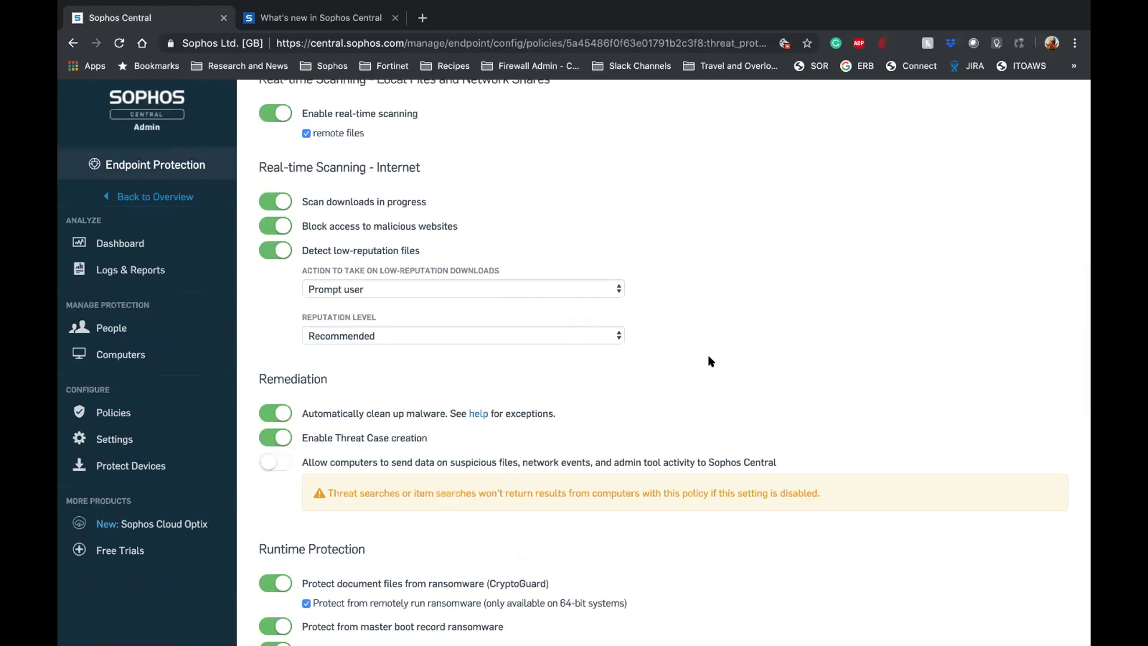
pyautogui.scroll(10, 710, 361)
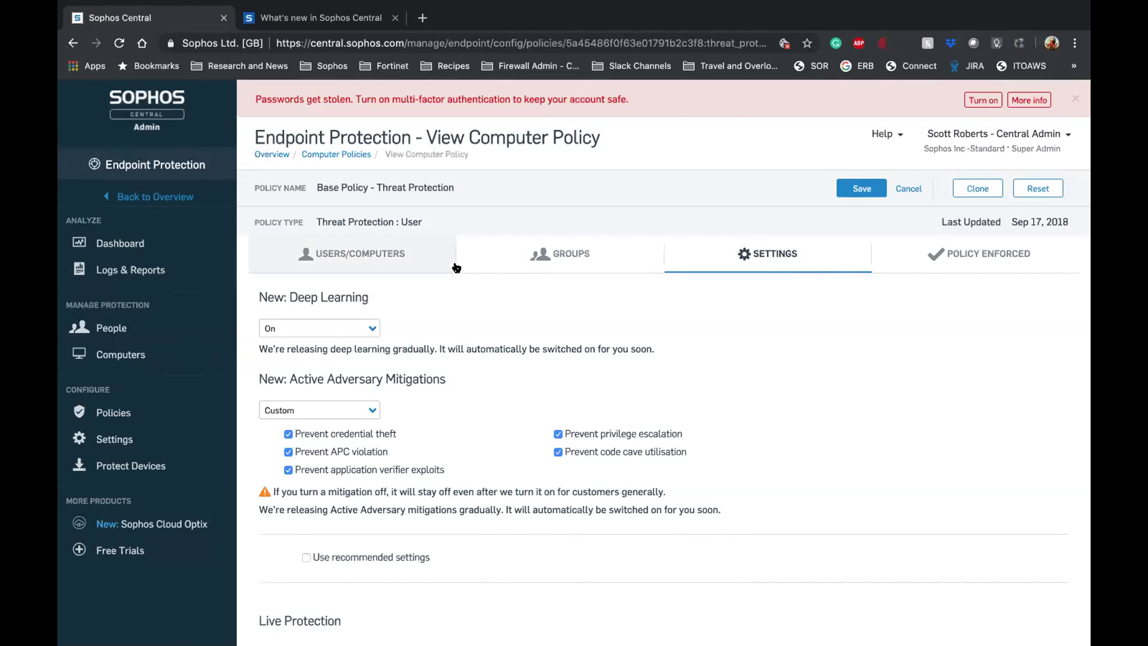
# Go back to the Overview and open the connected SG210 firewall's control center through Firewall Management
pyautogui.click(179, 199)
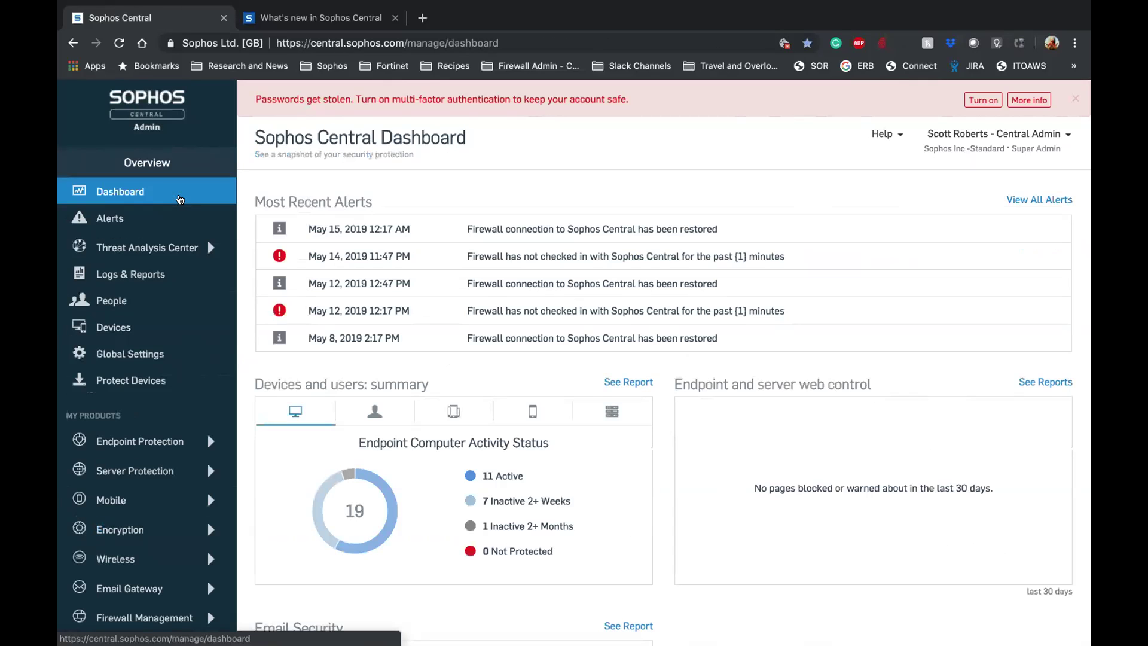
pyautogui.scroll(-3, 161, 350)
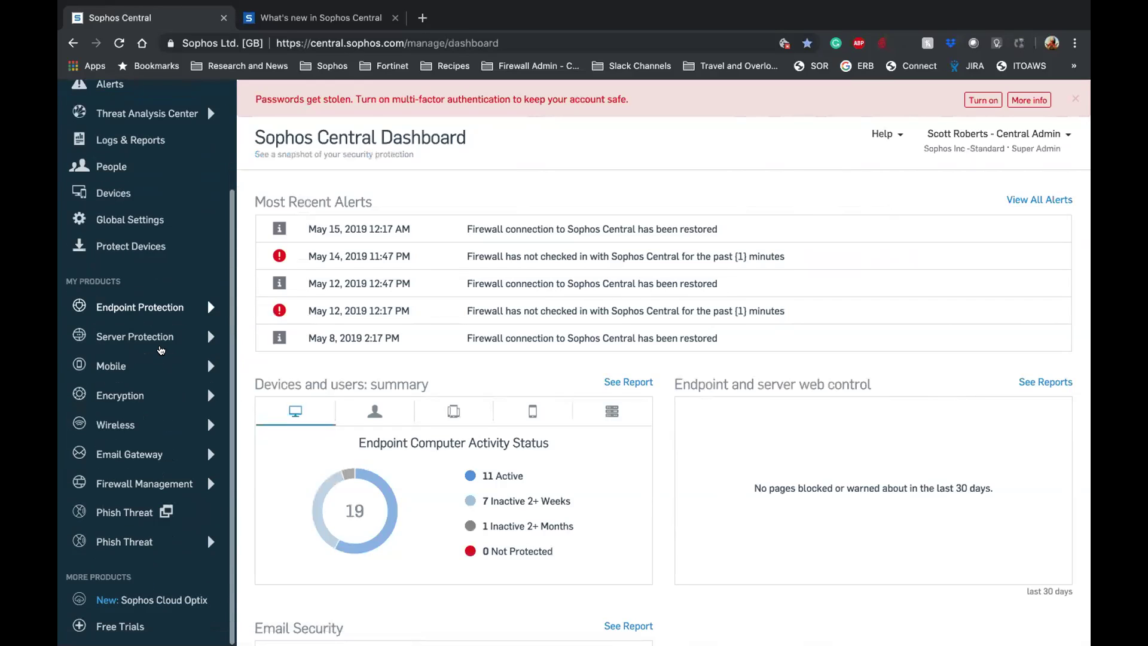
pyautogui.click(145, 481)
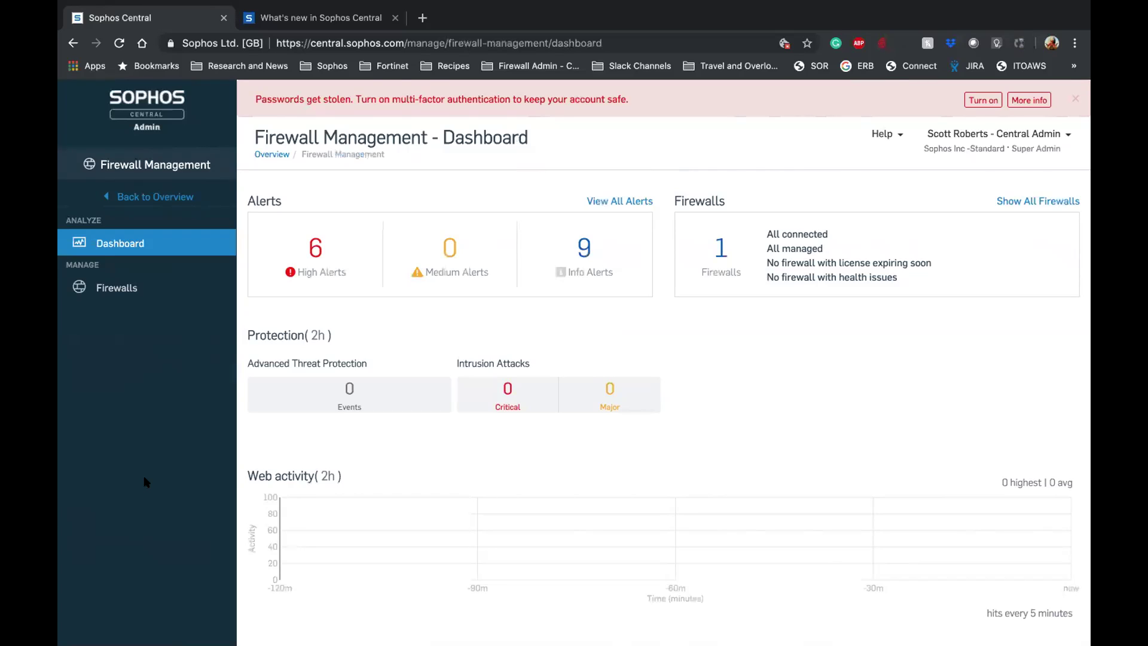
pyautogui.click(118, 290)
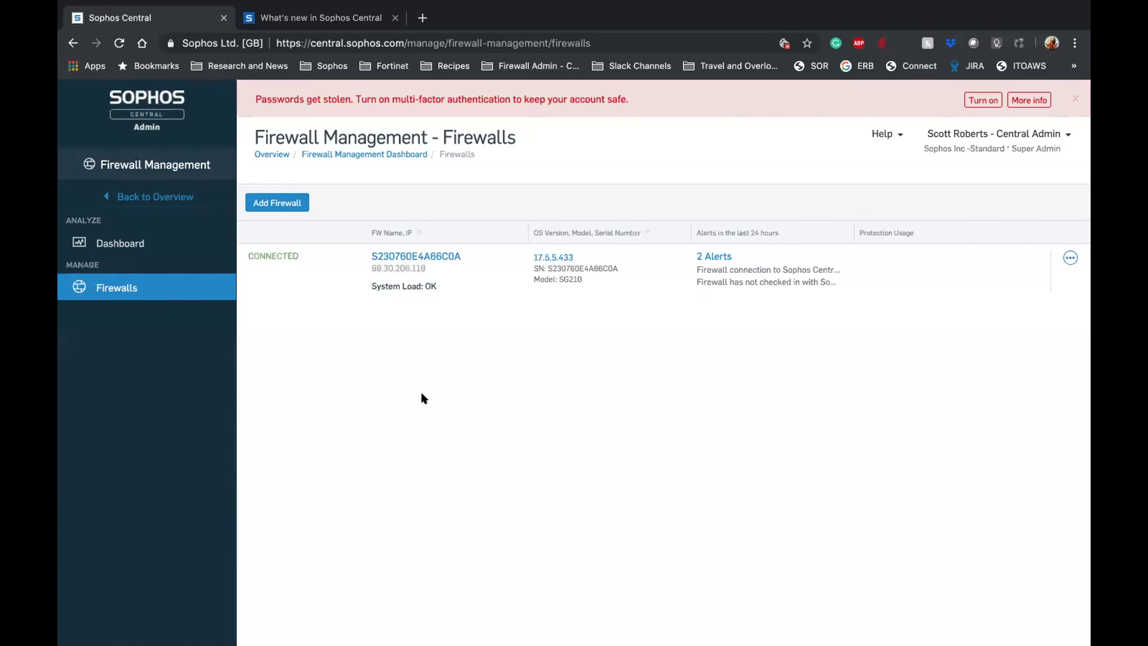
pyautogui.click(444, 257)
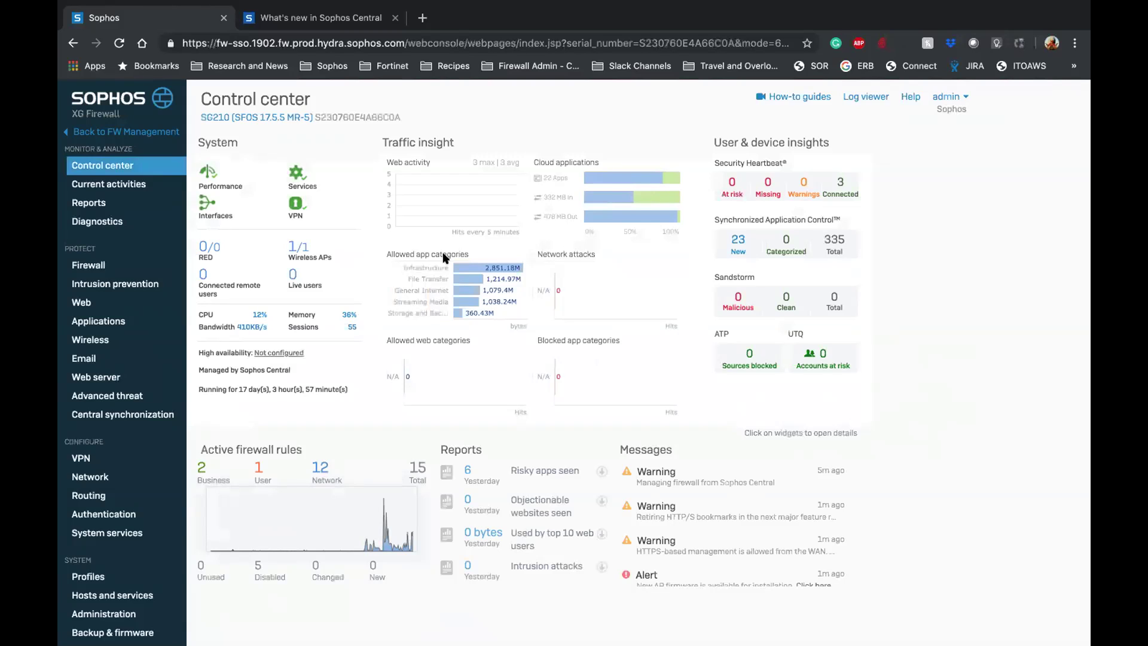
# Check the firewall's Central synchronization settings, including Security Heartbeat and Manage from Sophos Central, and return to the Control center
pyautogui.click(118, 413)
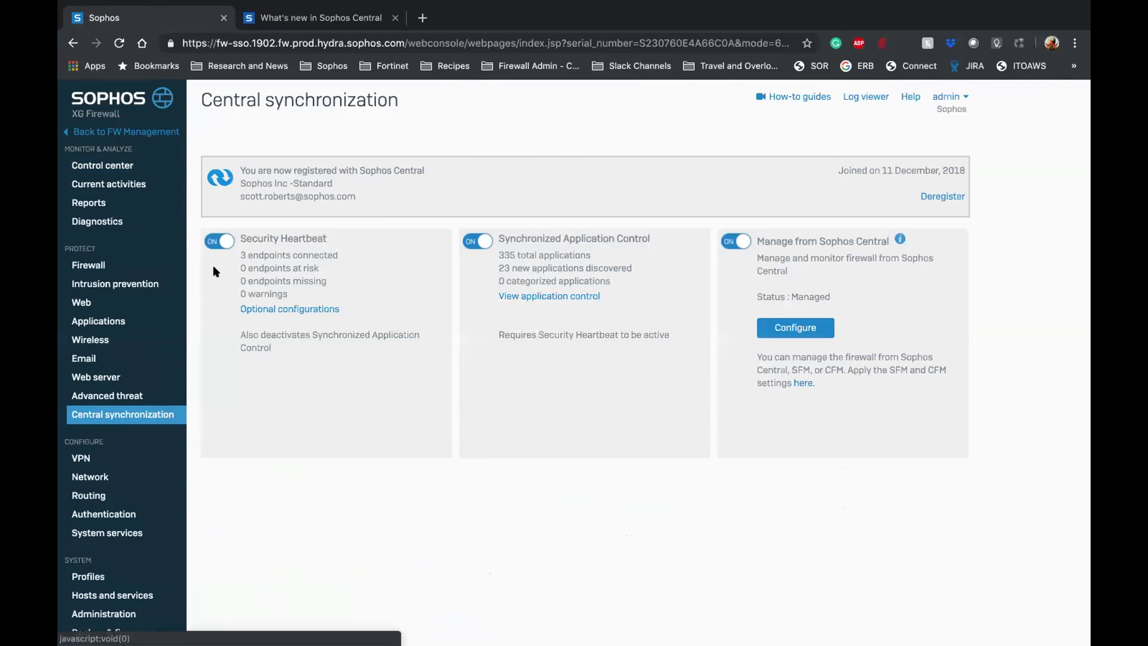
pyautogui.moveTo(899, 239)
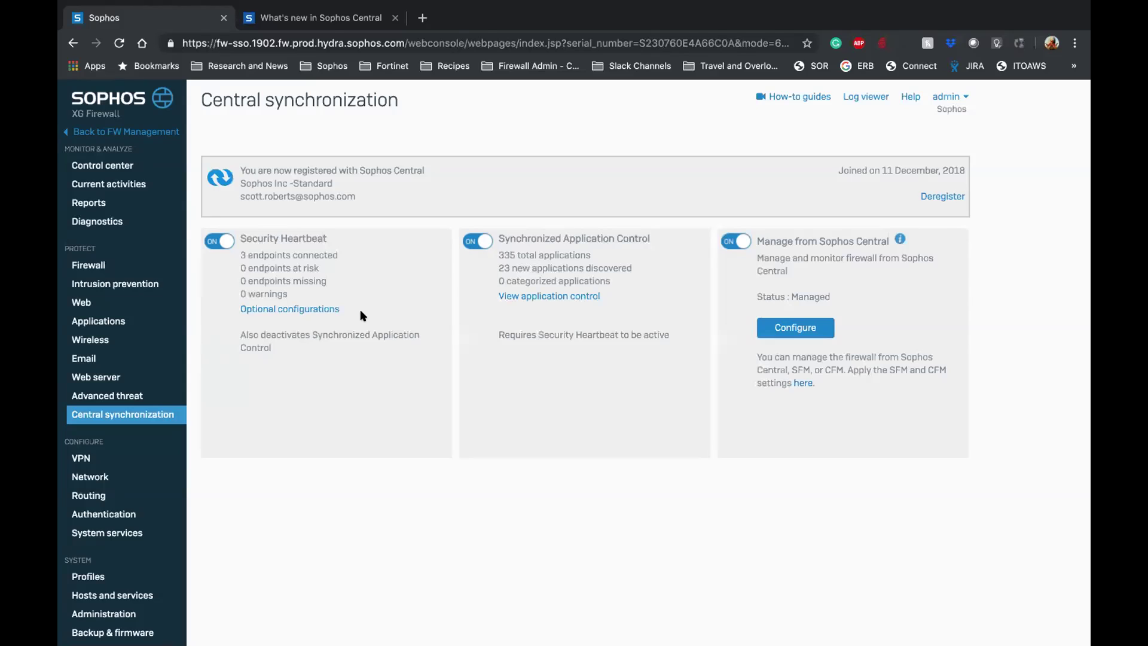
pyautogui.click(103, 164)
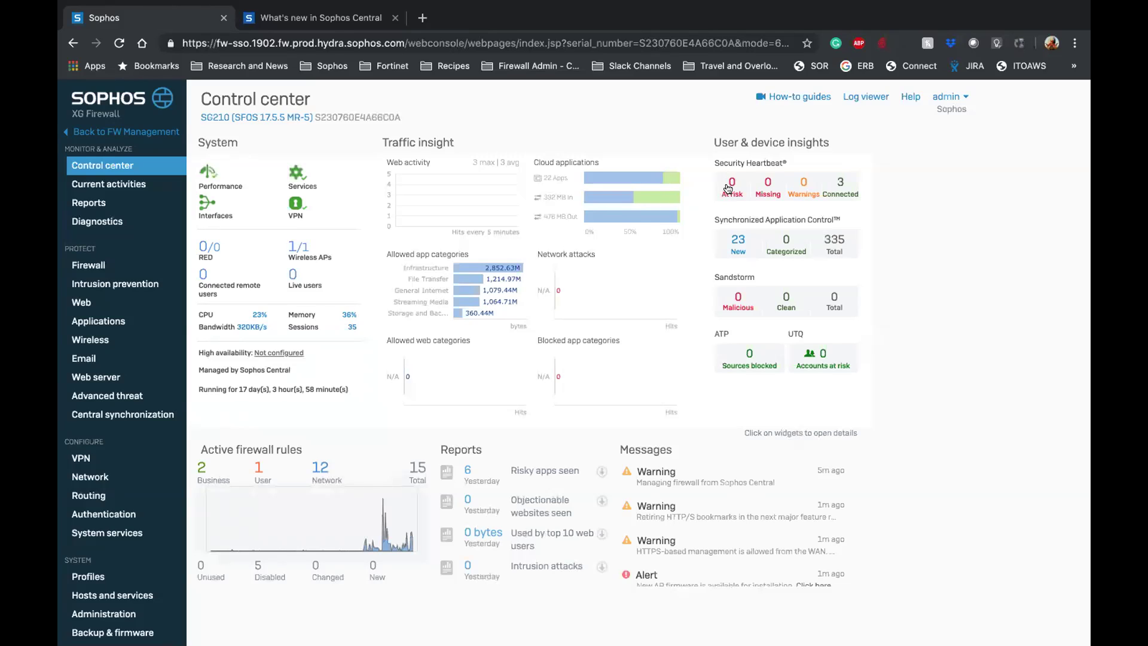
# Open the WLAN-Lab rule in the Internet Outbound firewall group and review its malware scanning and synchronized security heartbeat settings
pyautogui.click(90, 263)
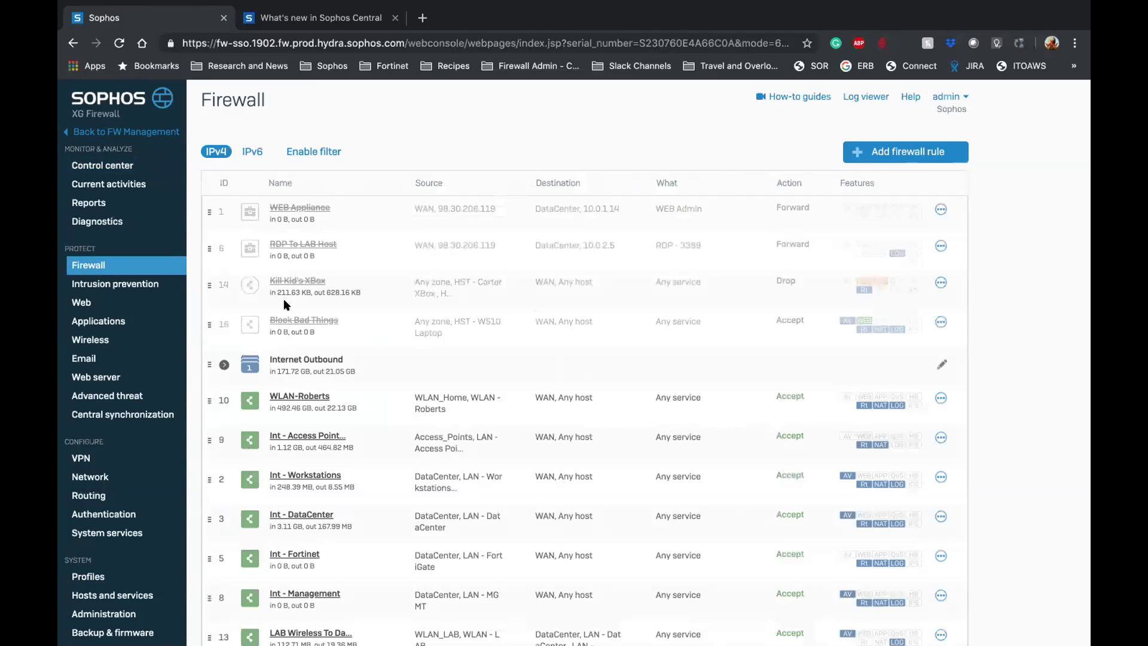
pyautogui.click(222, 364)
pyautogui.click(296, 409)
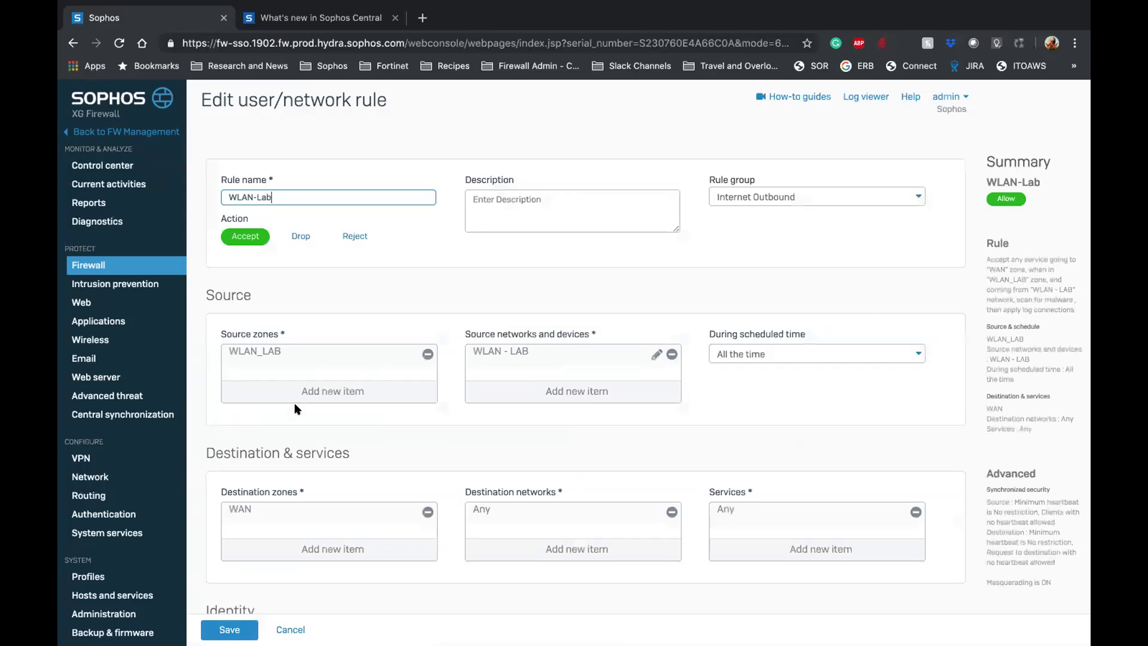
pyautogui.scroll(-8, 586, 409)
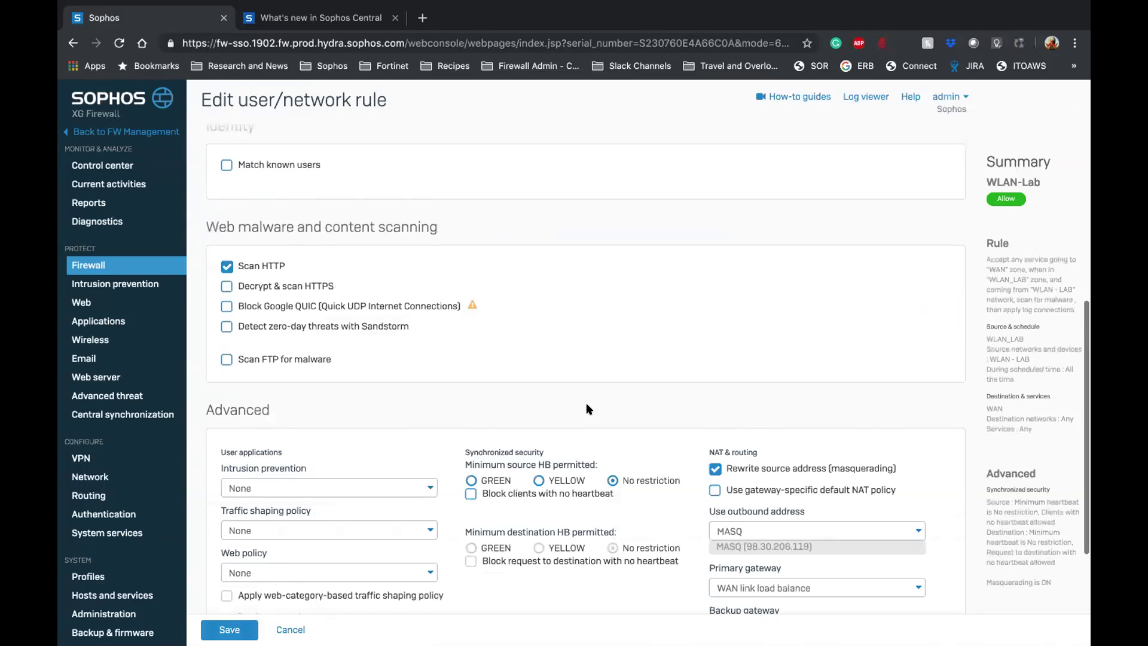
pyautogui.scroll(-2, 586, 409)
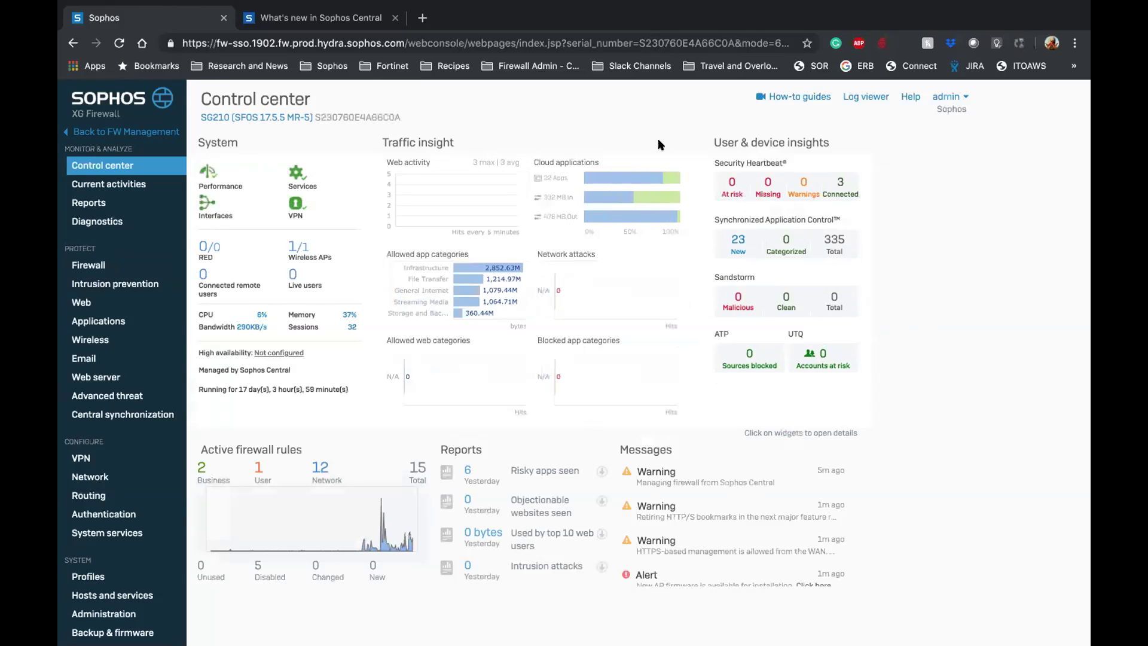
# Check the Control center's cloud application and allowed app category charts, and open Synchronized Application Control under Applications
pyautogui.moveTo(588, 174)
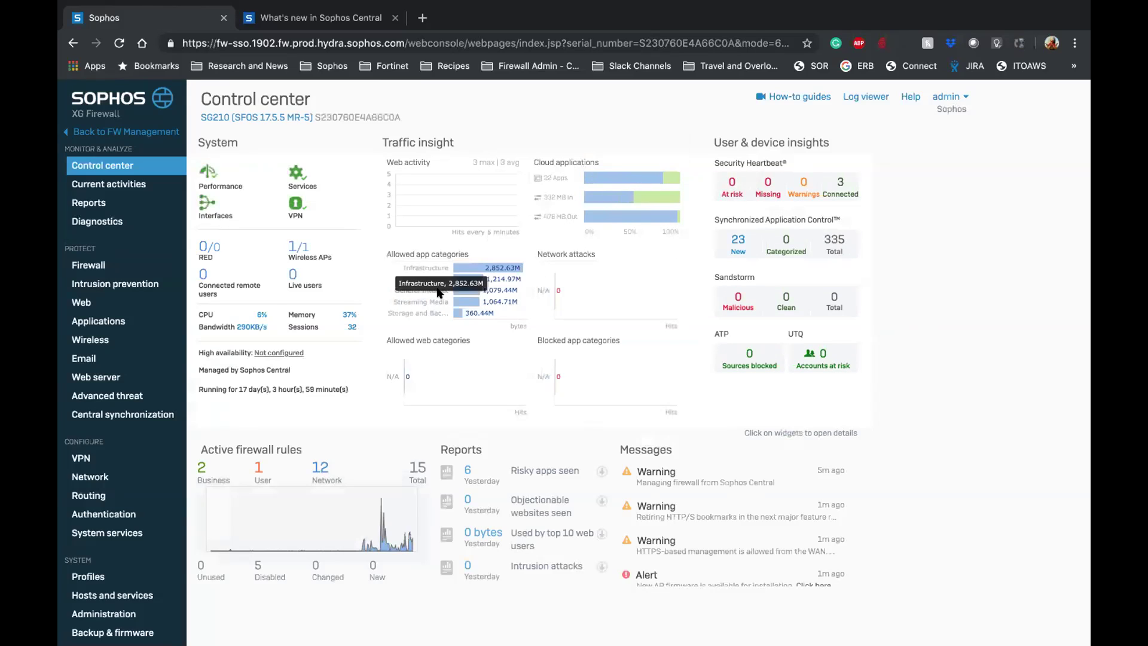
pyautogui.moveTo(458, 270)
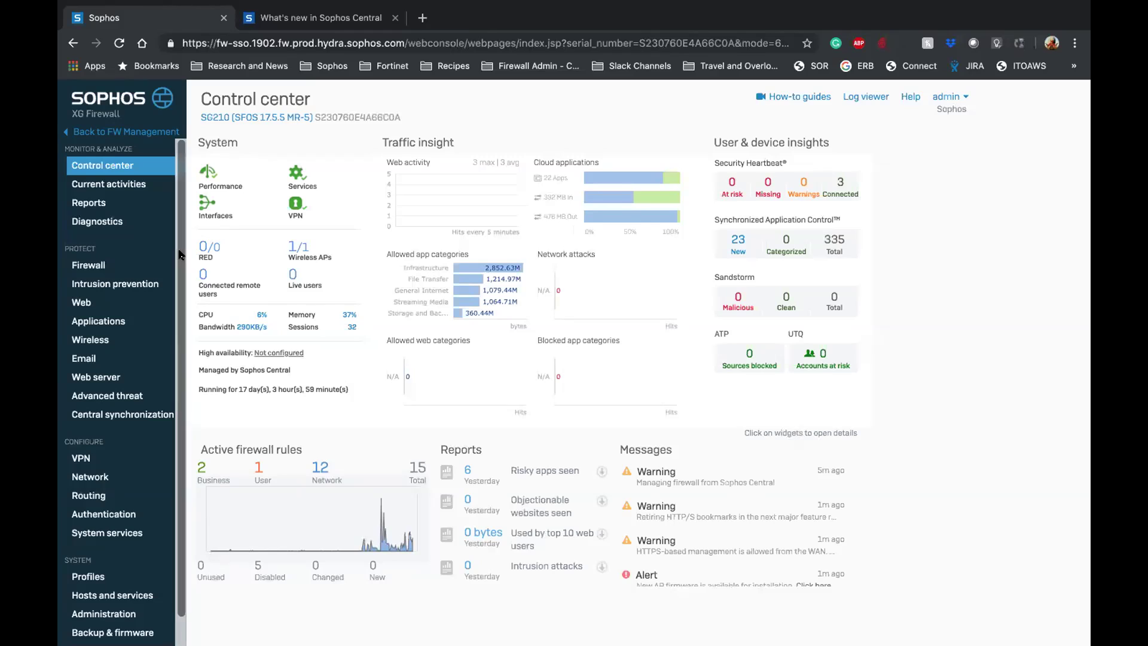
pyautogui.click(94, 321)
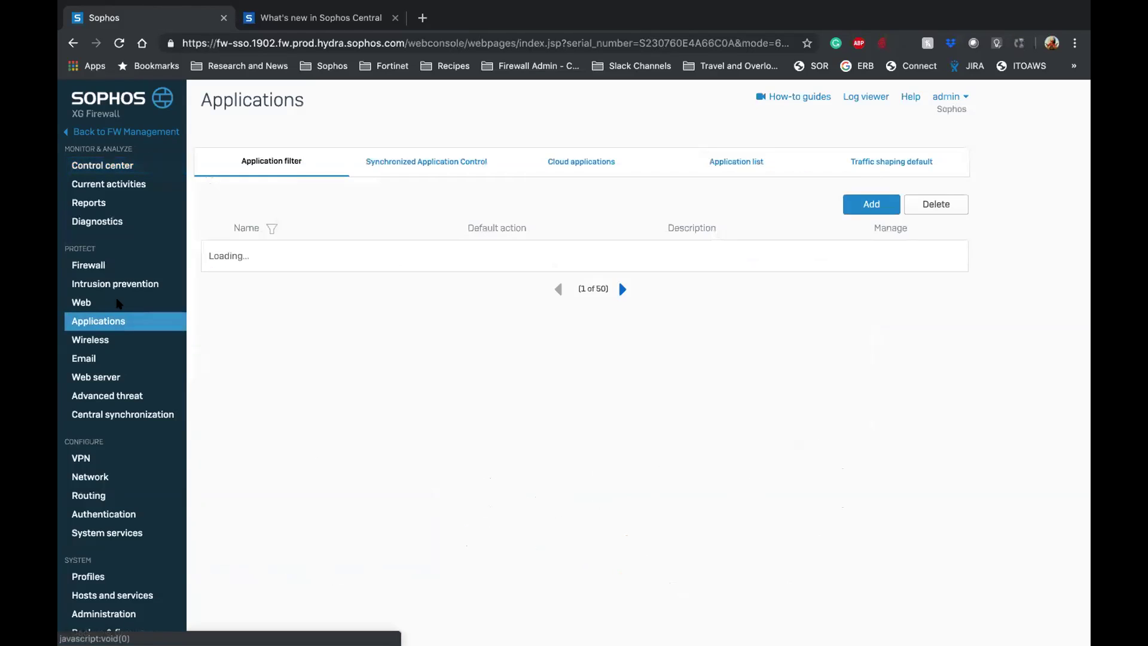
pyautogui.click(428, 163)
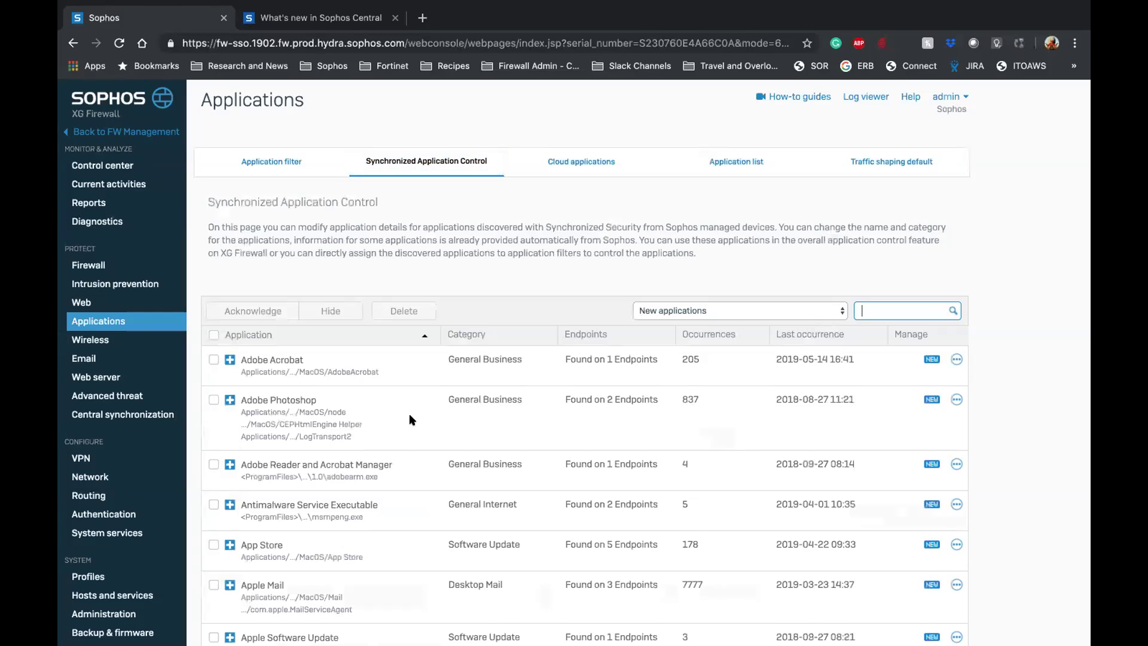
# Look through the new applications discovered by Synchronized Application Control and open the Cloud applications view
pyautogui.scroll(-10, 410, 419)
pyautogui.scroll(-4, 410, 419)
pyautogui.scroll(5, 410, 418)
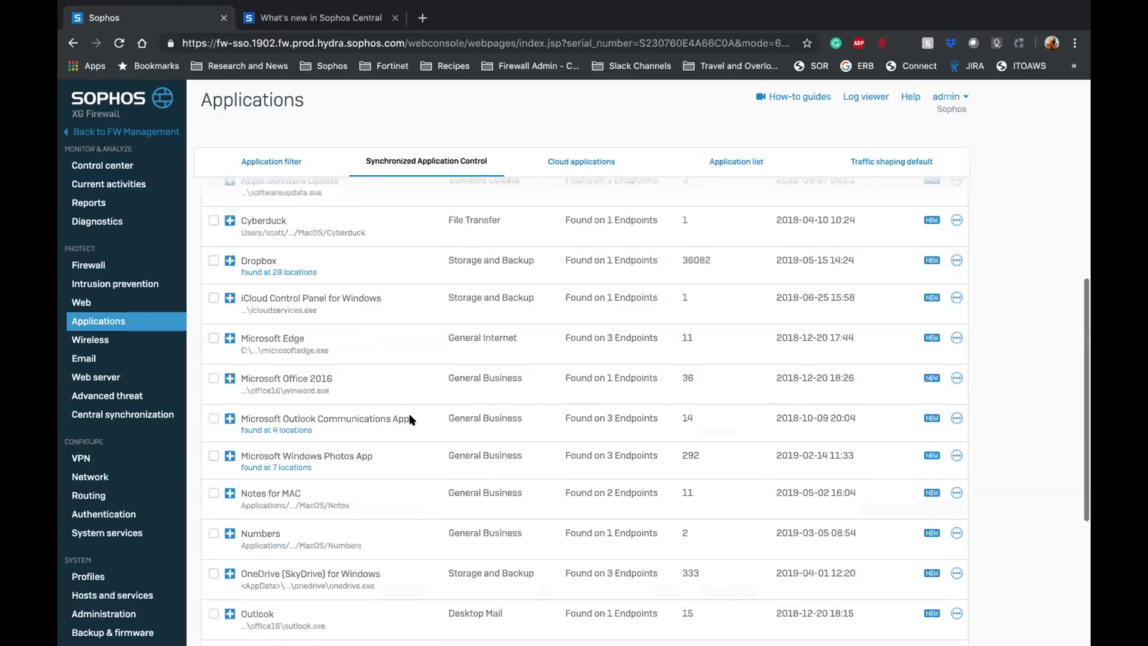
pyautogui.scroll(5, 410, 419)
pyautogui.click(581, 161)
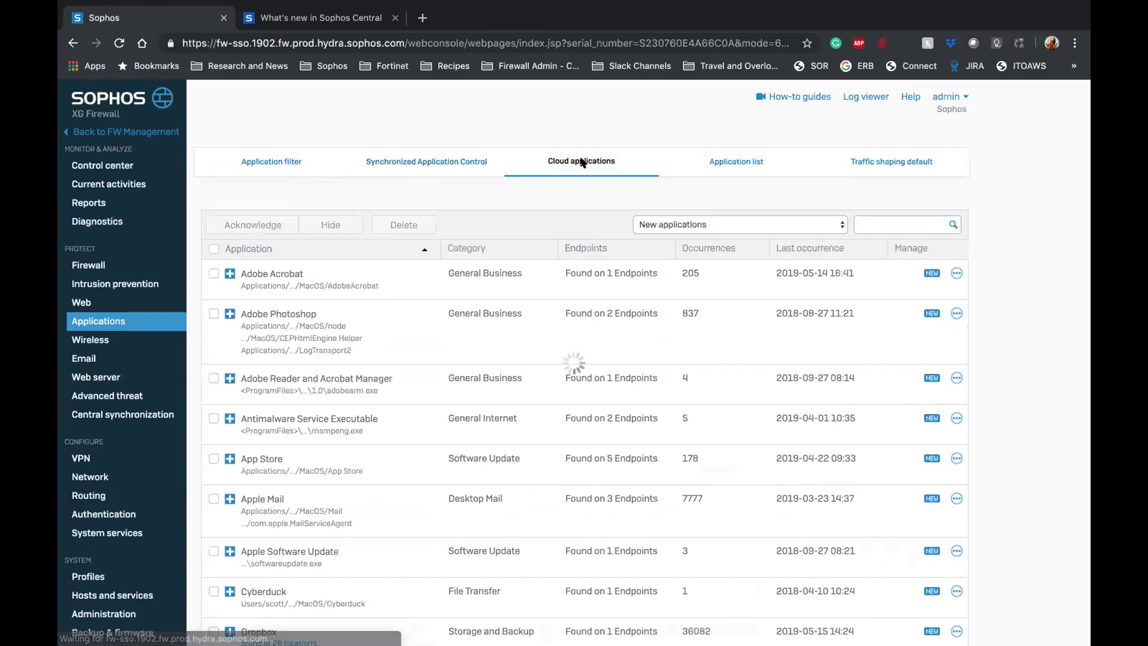